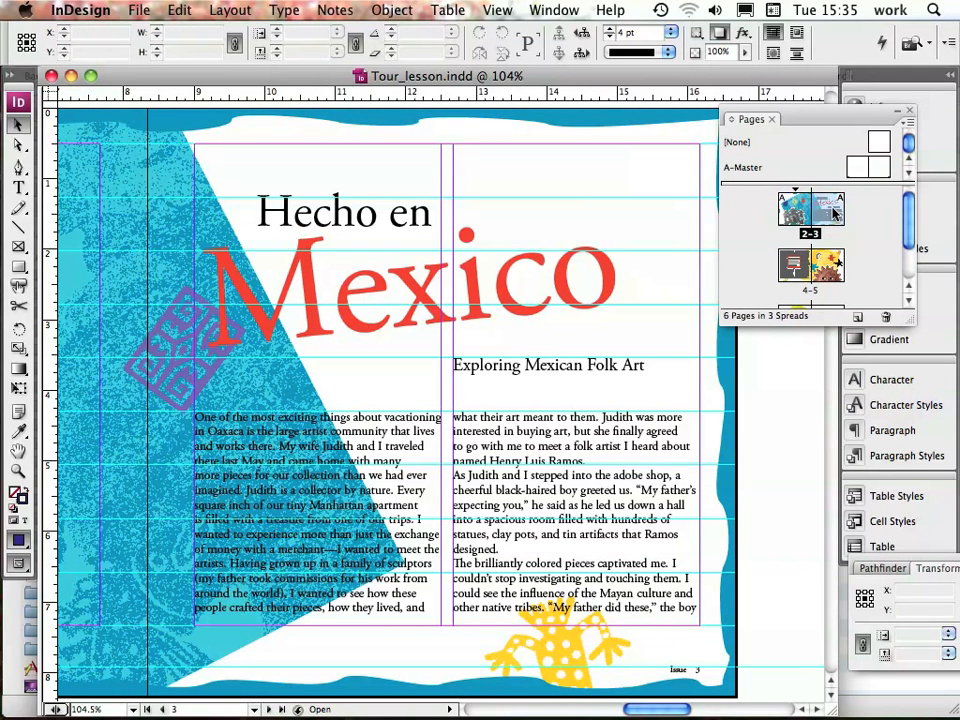
# Apply the Body Text paragraph style to the entire main article story on page 3, then deselect everything
pyautogui.click(15, 189)
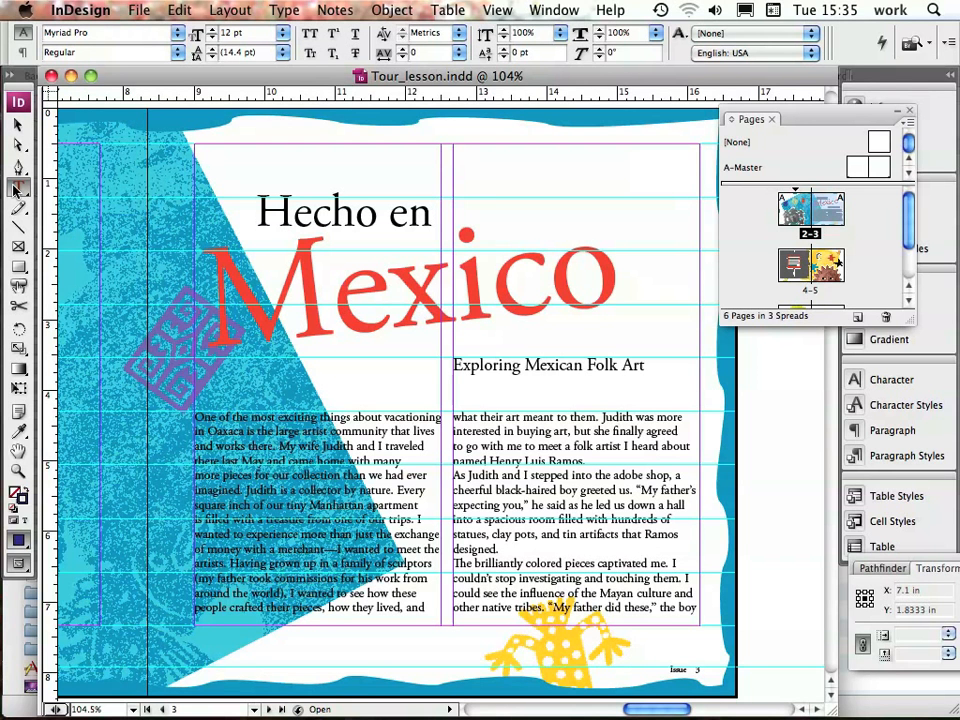
pyautogui.click(341, 462)
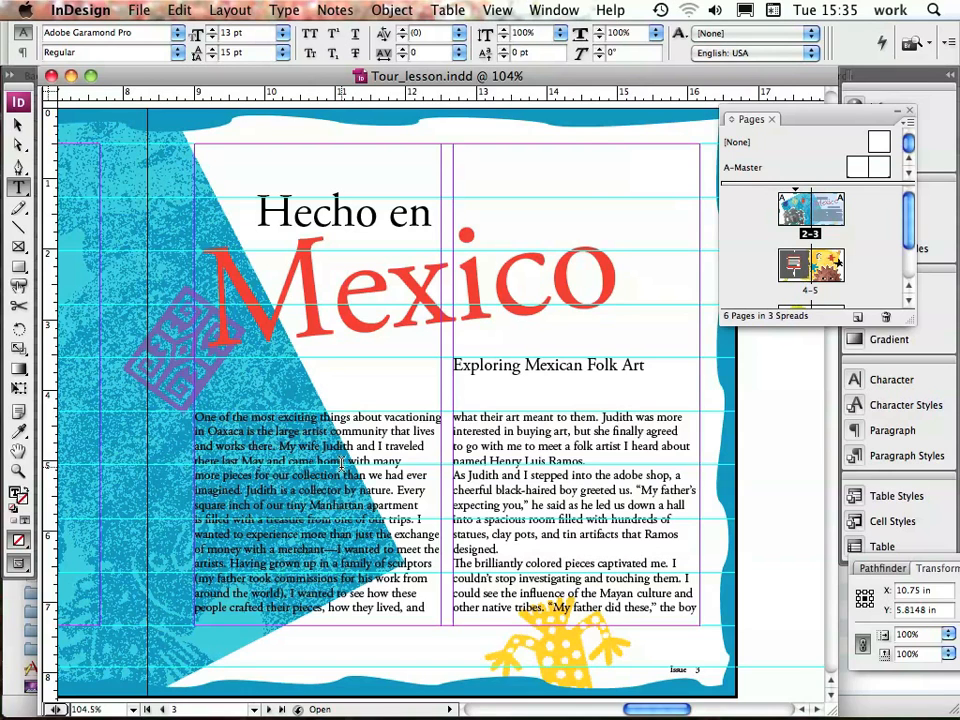
pyautogui.click(180, 10)
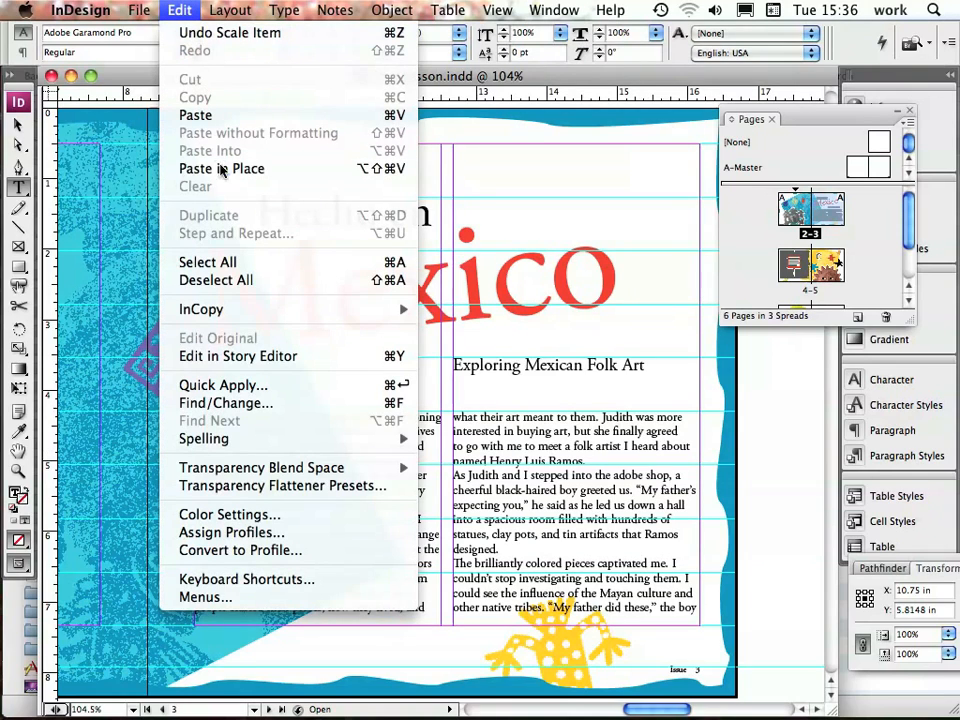
pyautogui.click(224, 265)
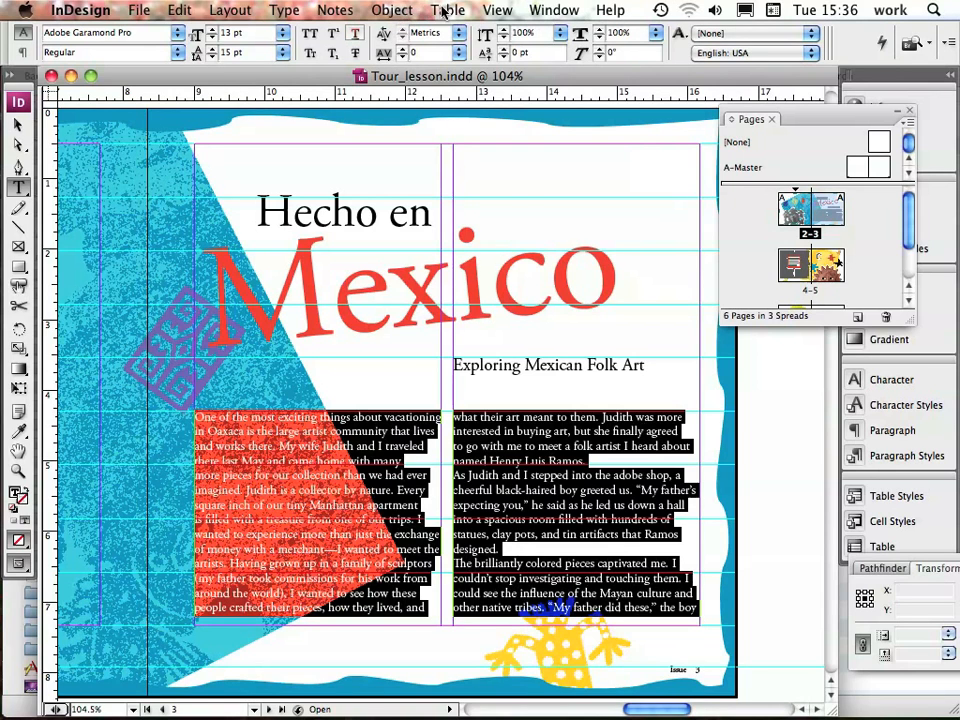
pyautogui.click(285, 10)
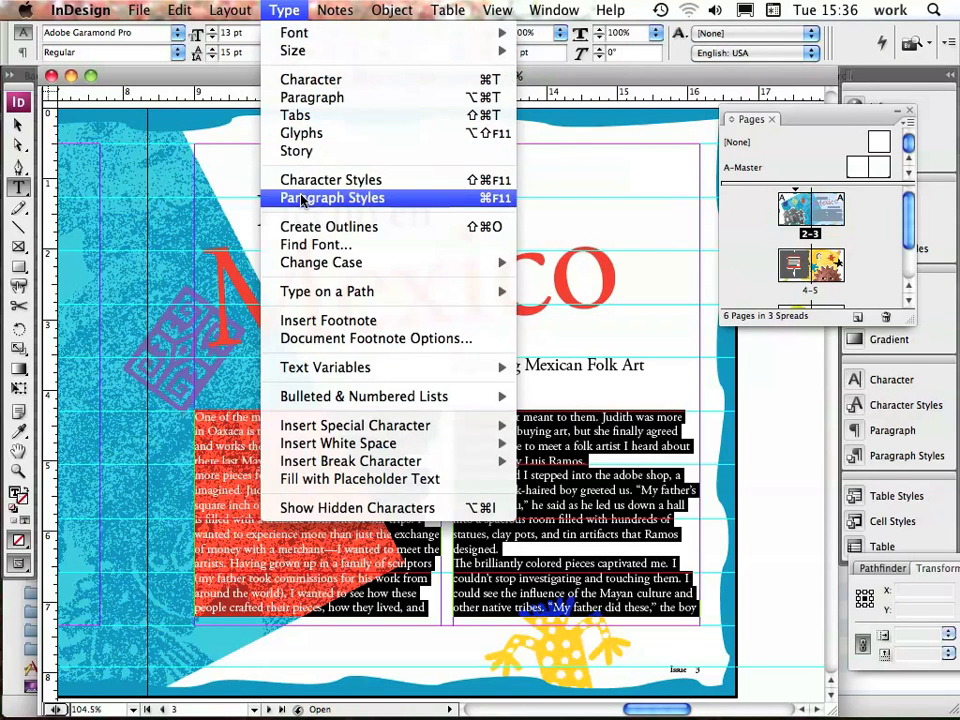
pyautogui.click(301, 199)
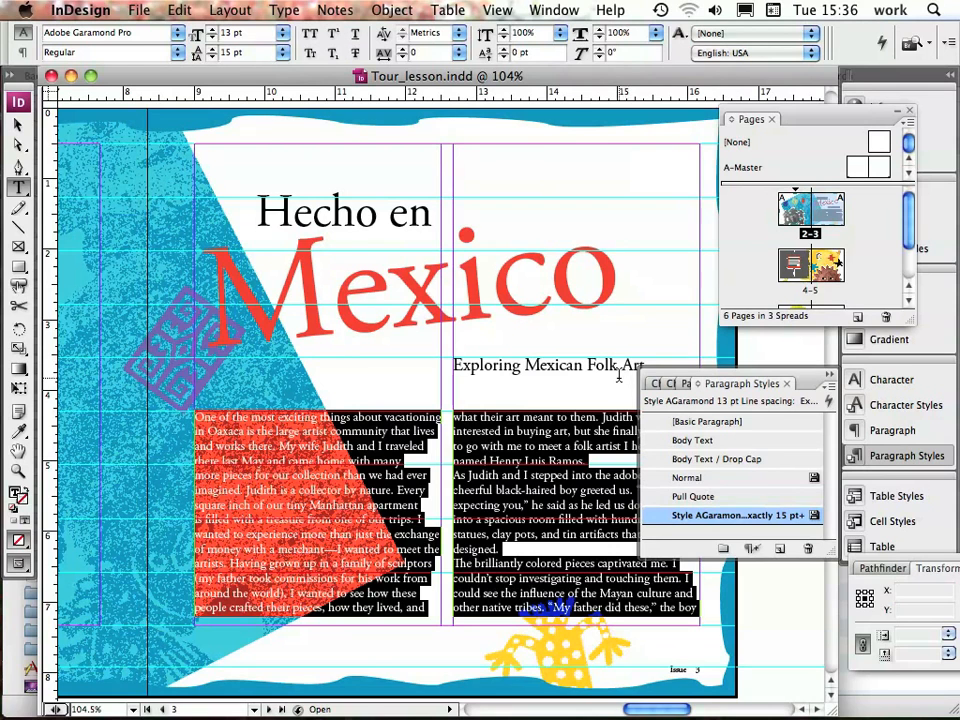
pyautogui.click(696, 441)
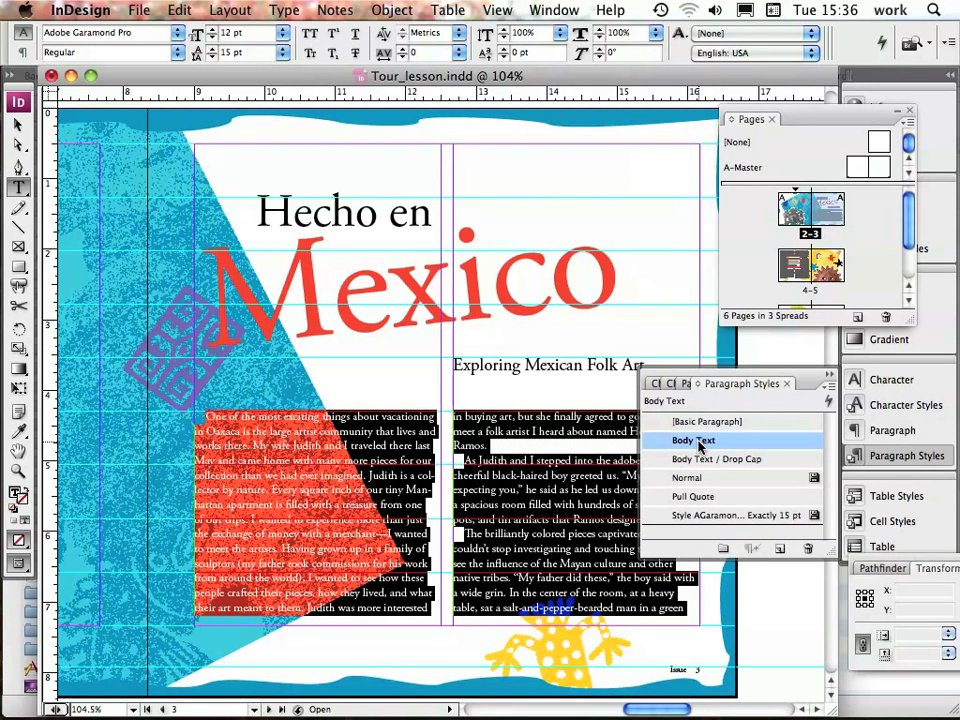
pyautogui.click(178, 10)
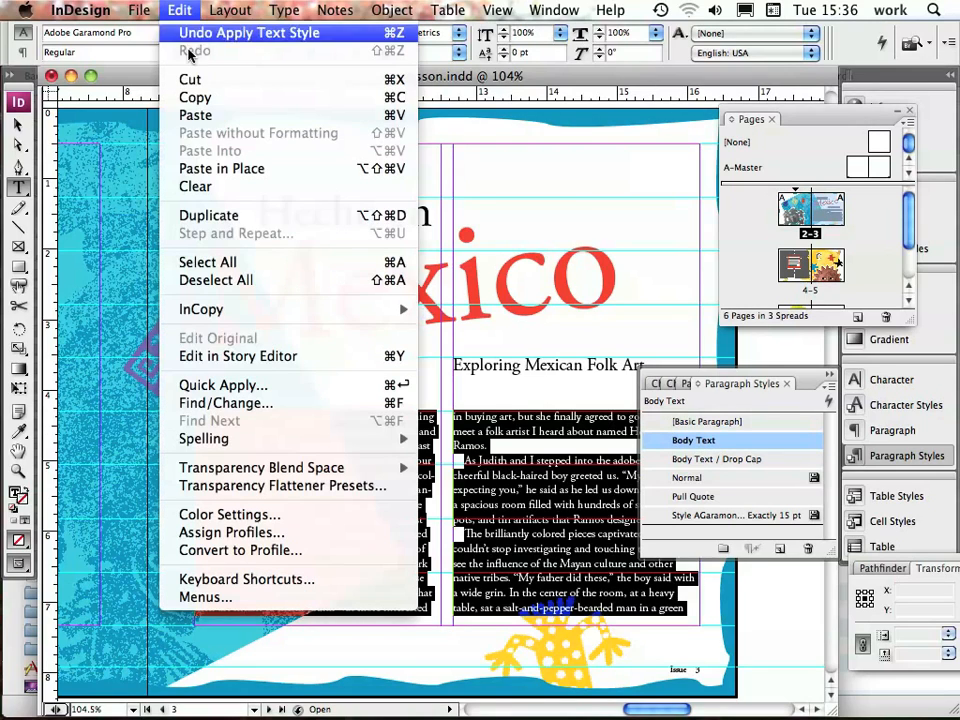
pyautogui.click(224, 280)
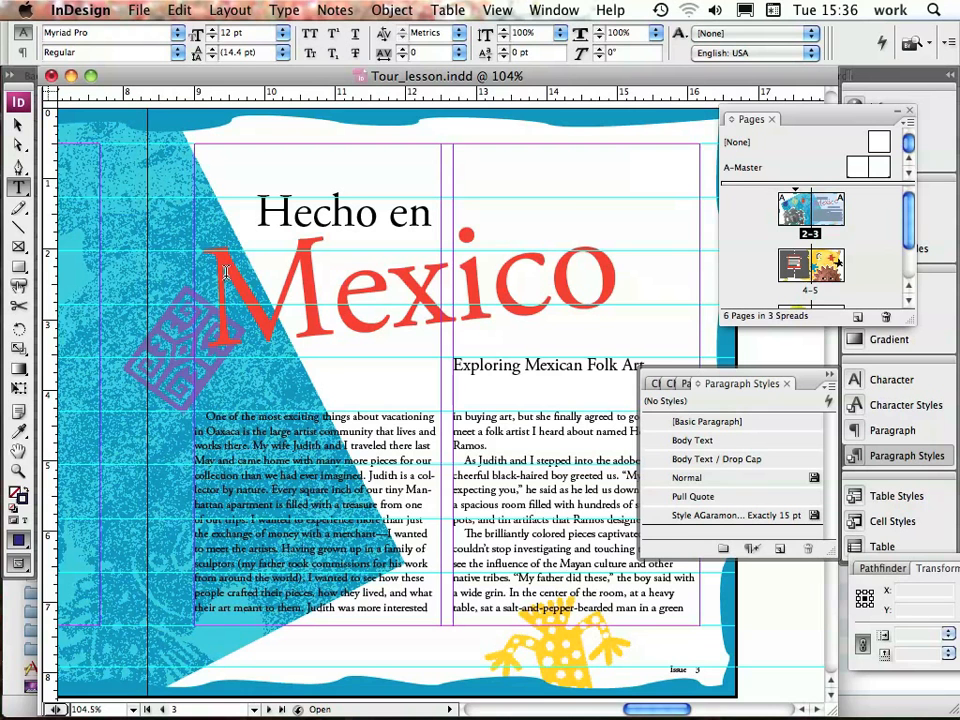
# Apply the Body Text / Drop Cap paragraph style to the article's first paragraph and save the document
pyautogui.click(274, 432)
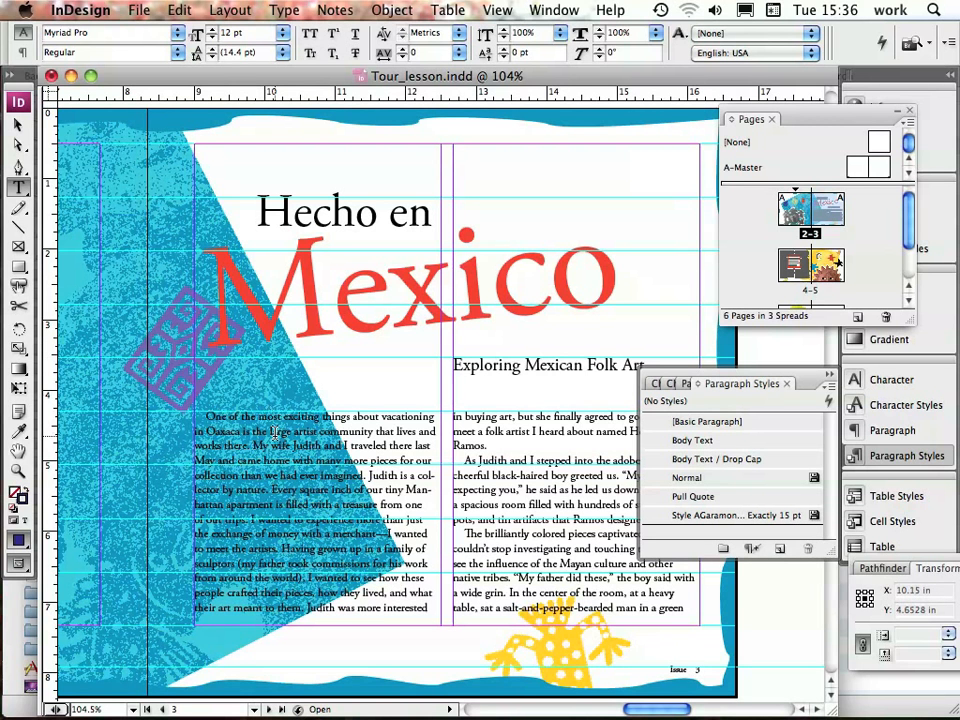
pyautogui.click(559, 418)
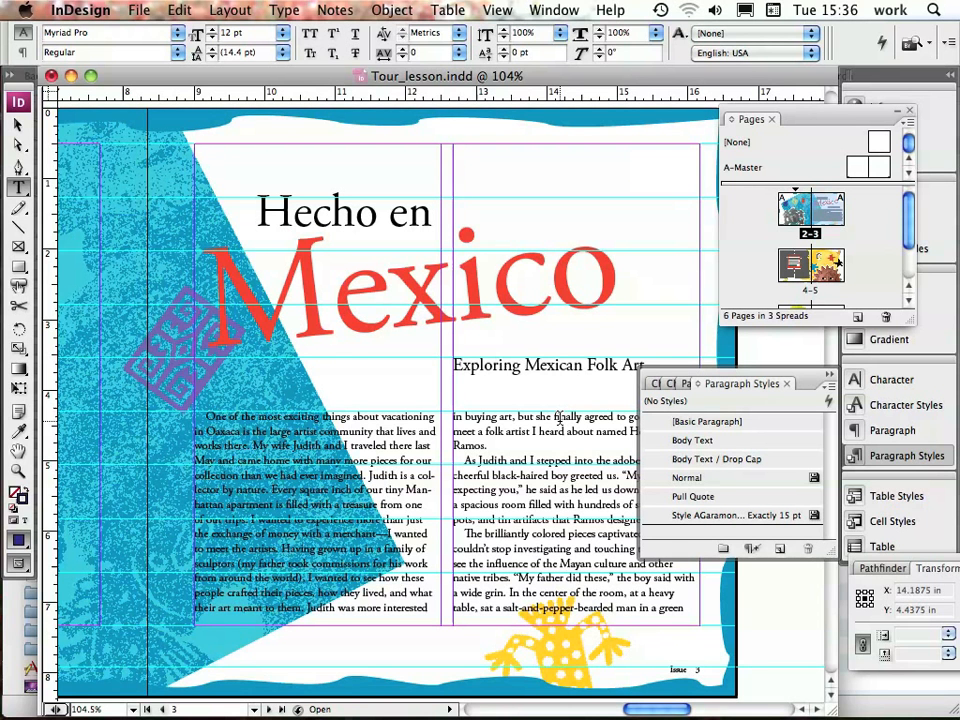
pyautogui.click(385, 444)
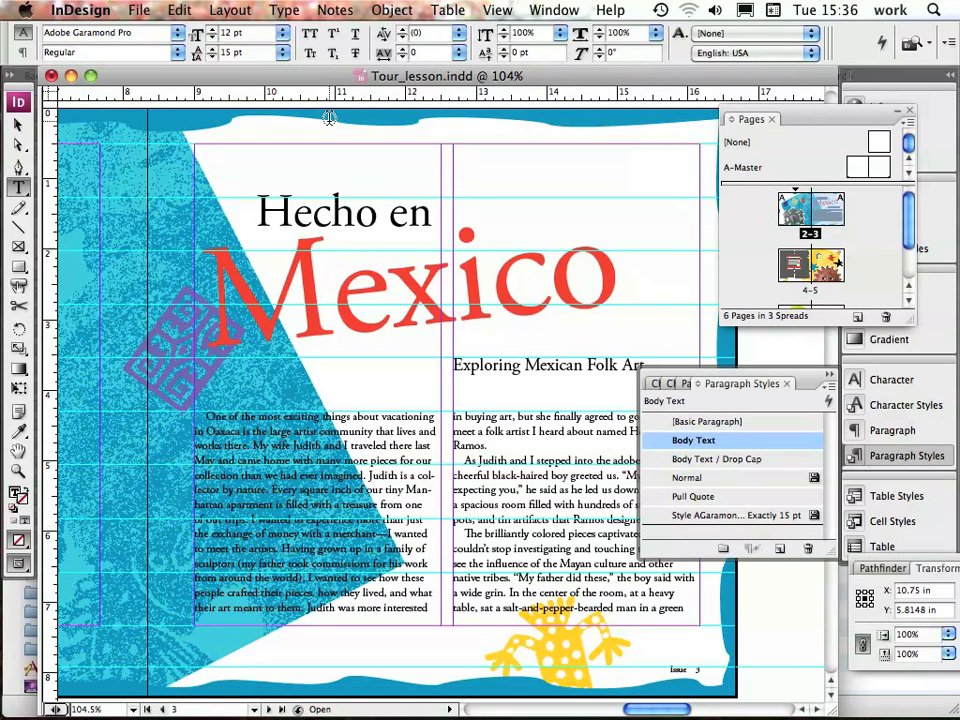
pyautogui.click(716, 460)
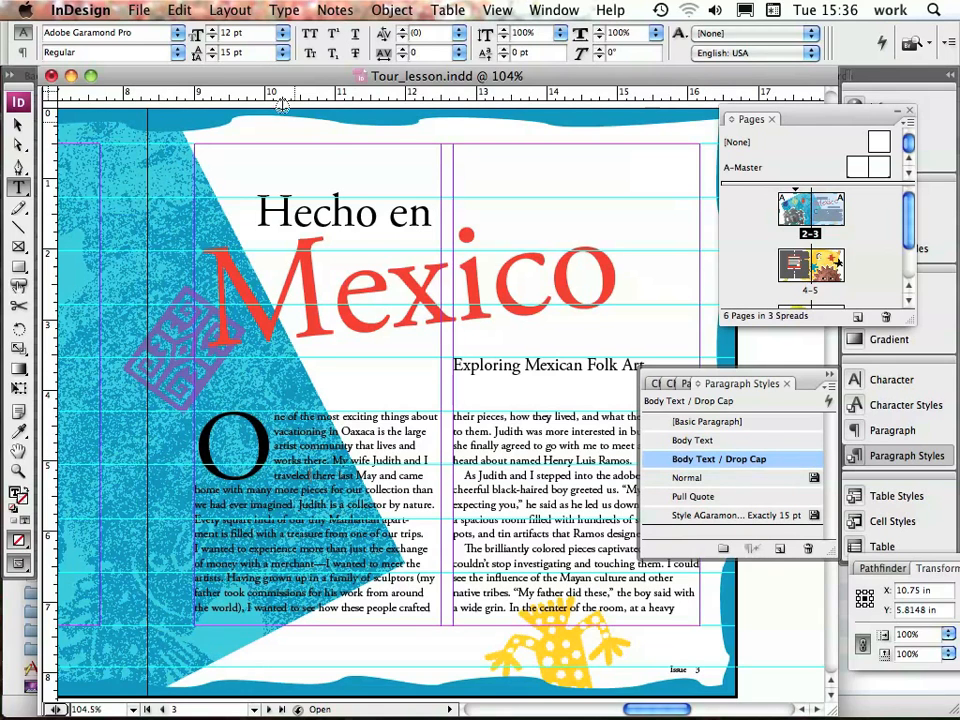
pyautogui.click(137, 10)
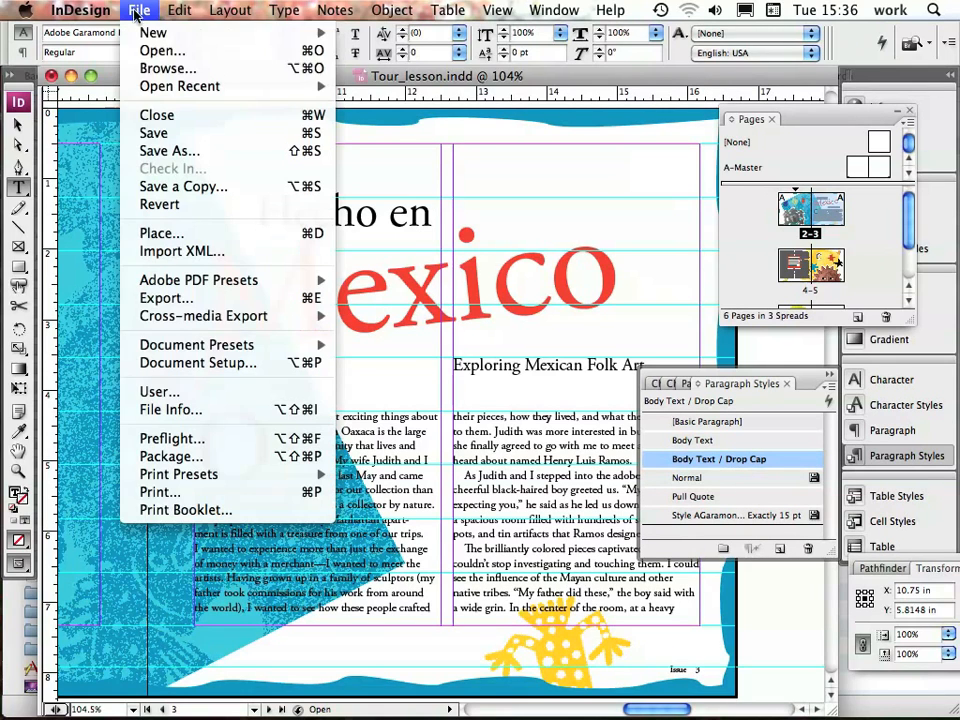
pyautogui.click(146, 133)
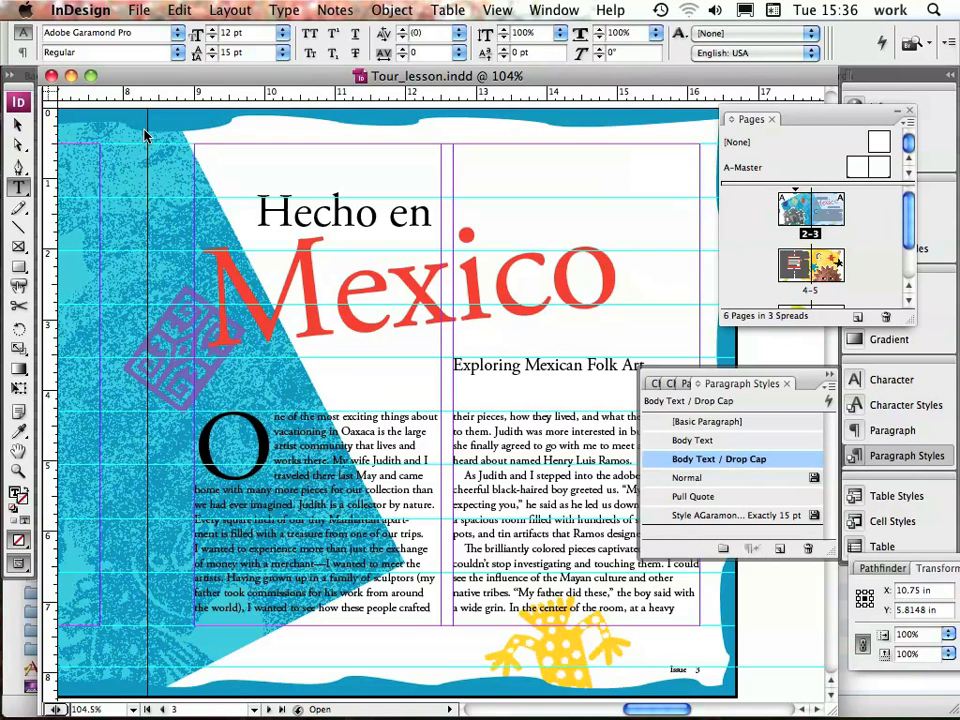
# On page 7, set the reference "(page 2)" in the article text to Italic and save the document
pyautogui.scroll(-2, 820, 230)
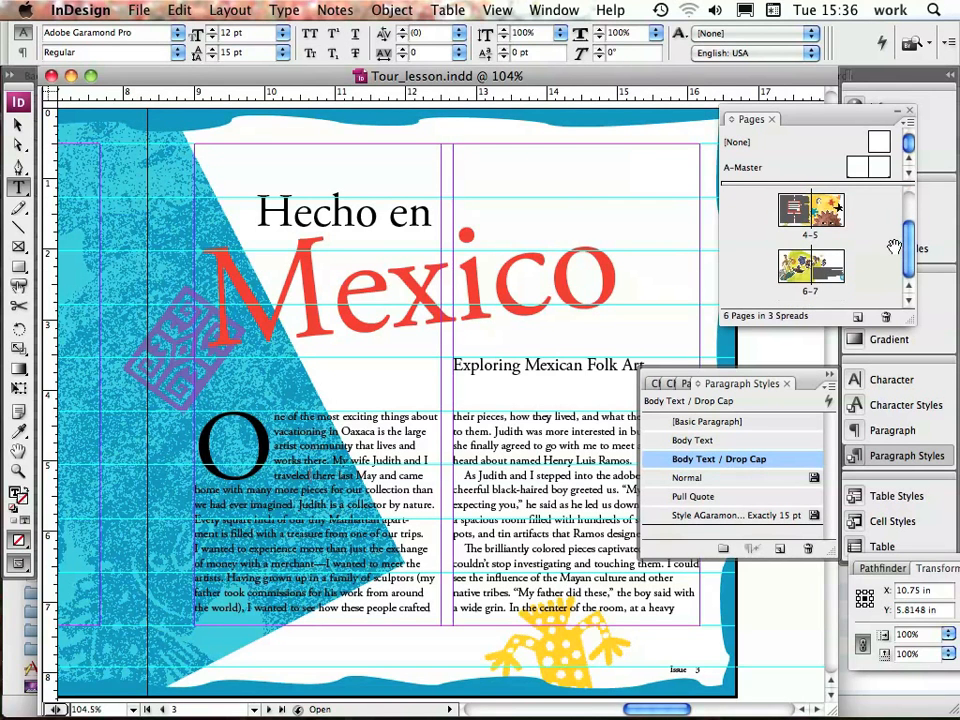
pyautogui.doubleClick(833, 283)
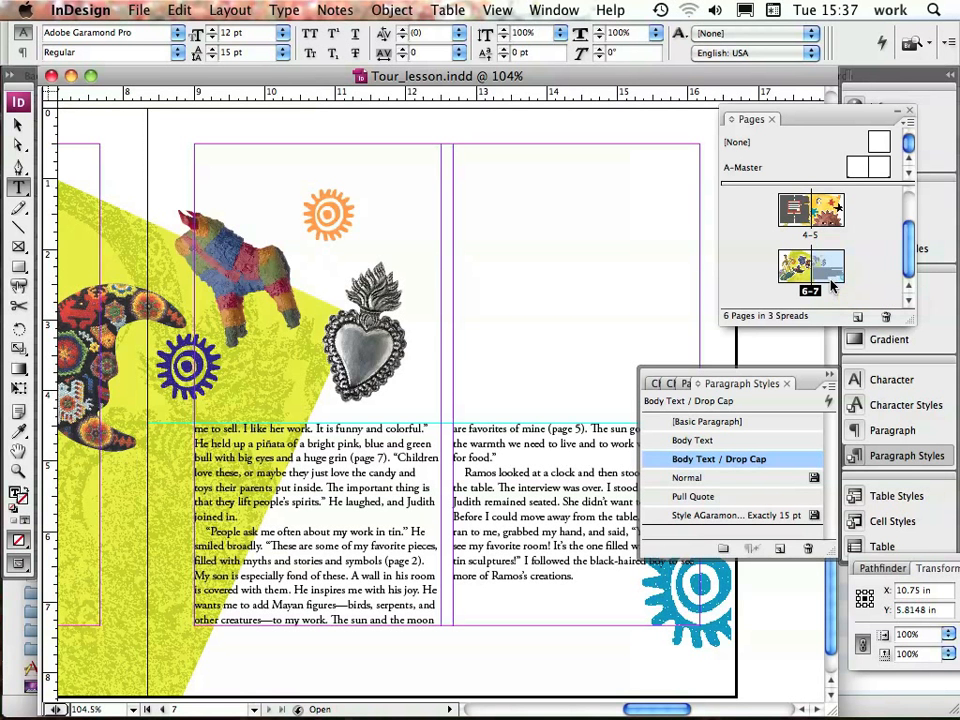
pyautogui.click(829, 374)
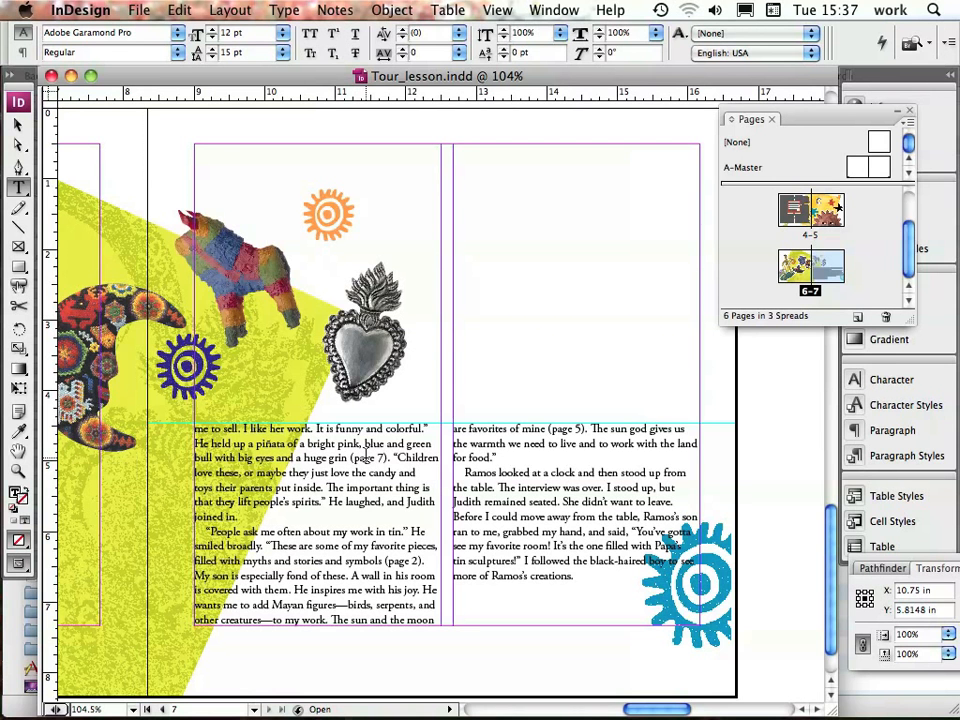
pyautogui.moveTo(385, 561); pyautogui.dragTo(421, 561)
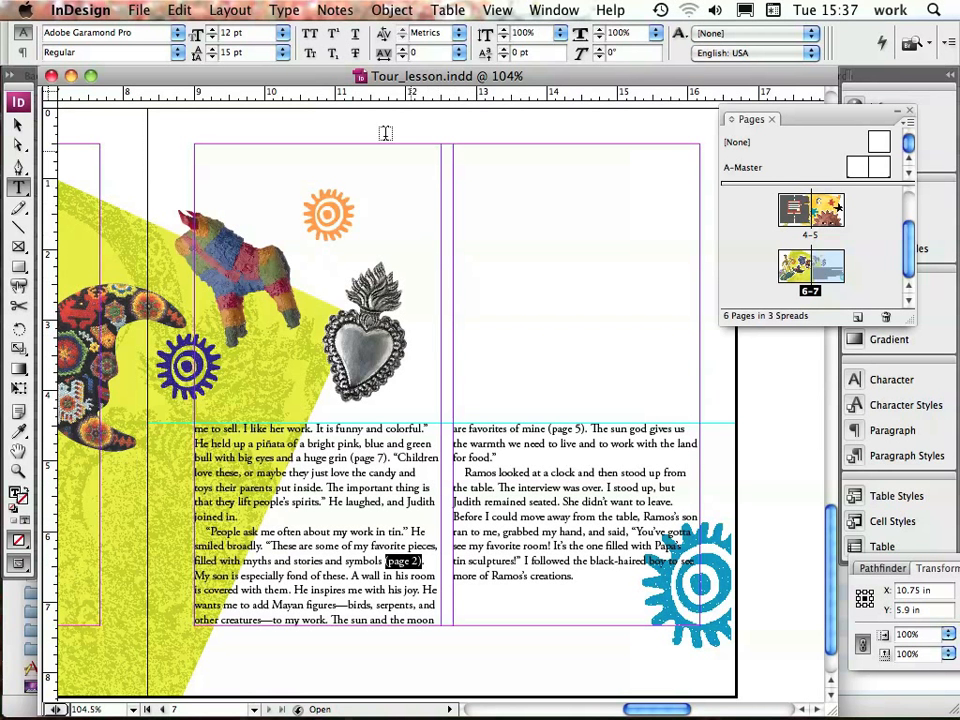
pyautogui.click(177, 52)
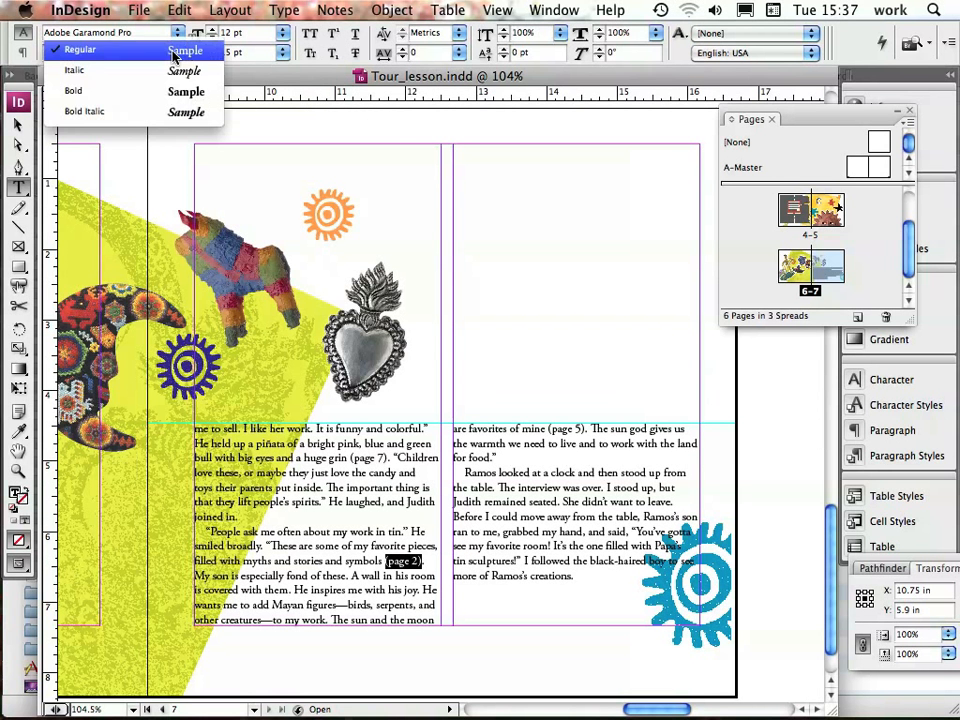
pyautogui.click(170, 73)
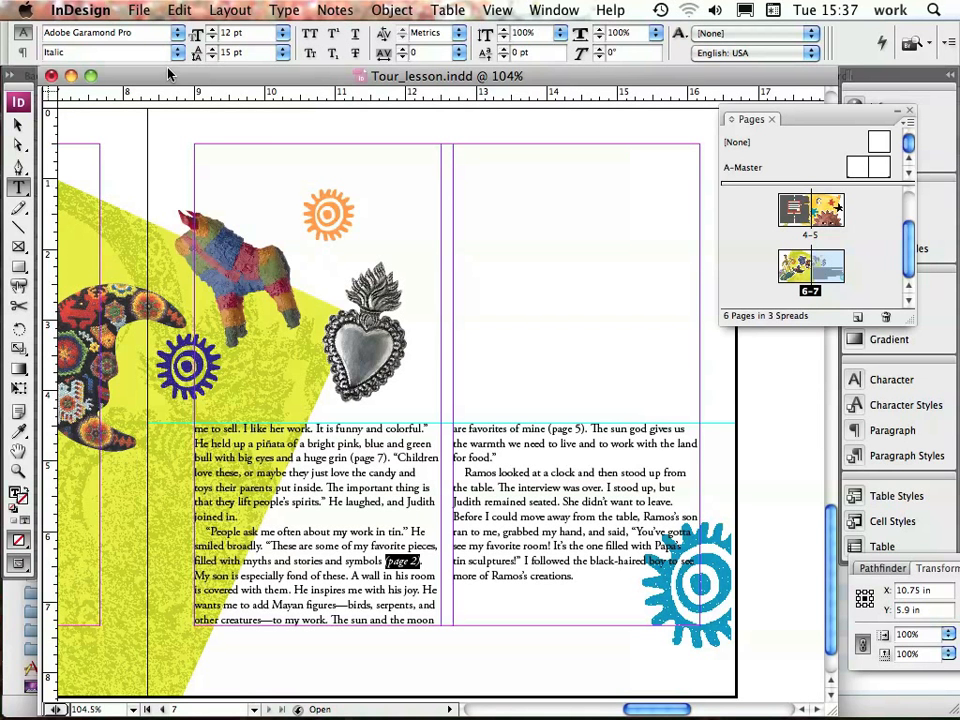
pyautogui.click(139, 10)
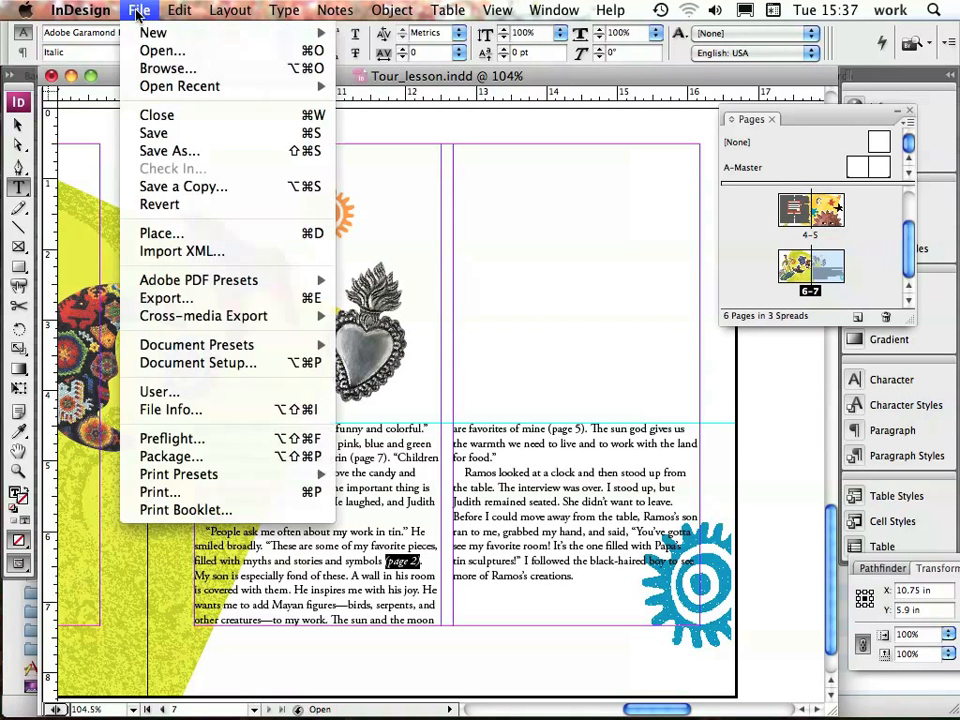
pyautogui.click(162, 140)
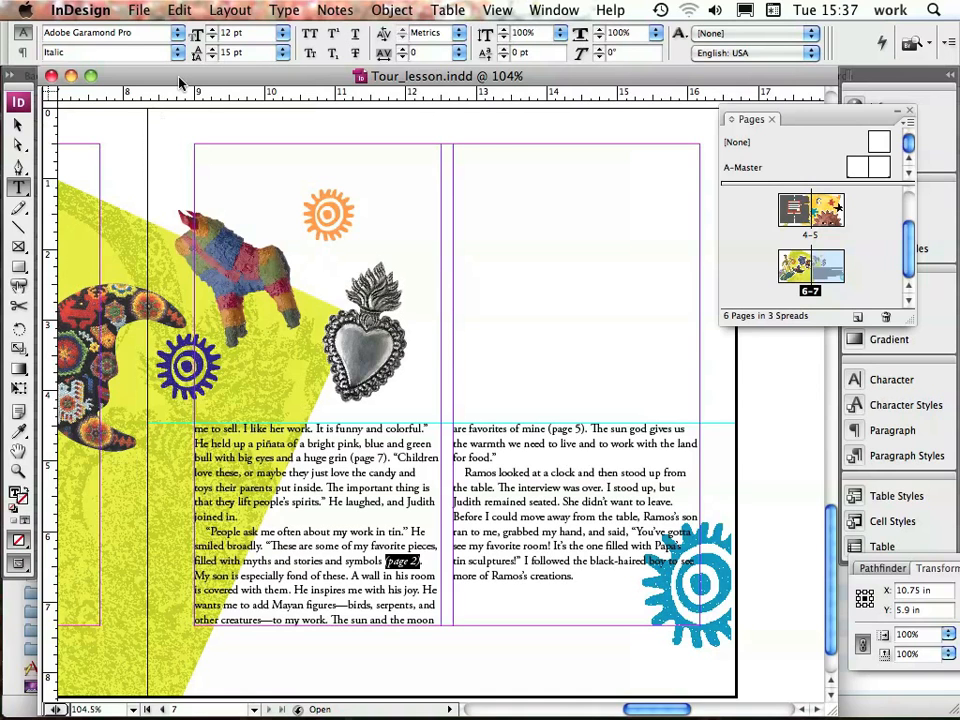
# Create a new character style named Emphasis from the selected italic "(page 2)" text
pyautogui.click(283, 10)
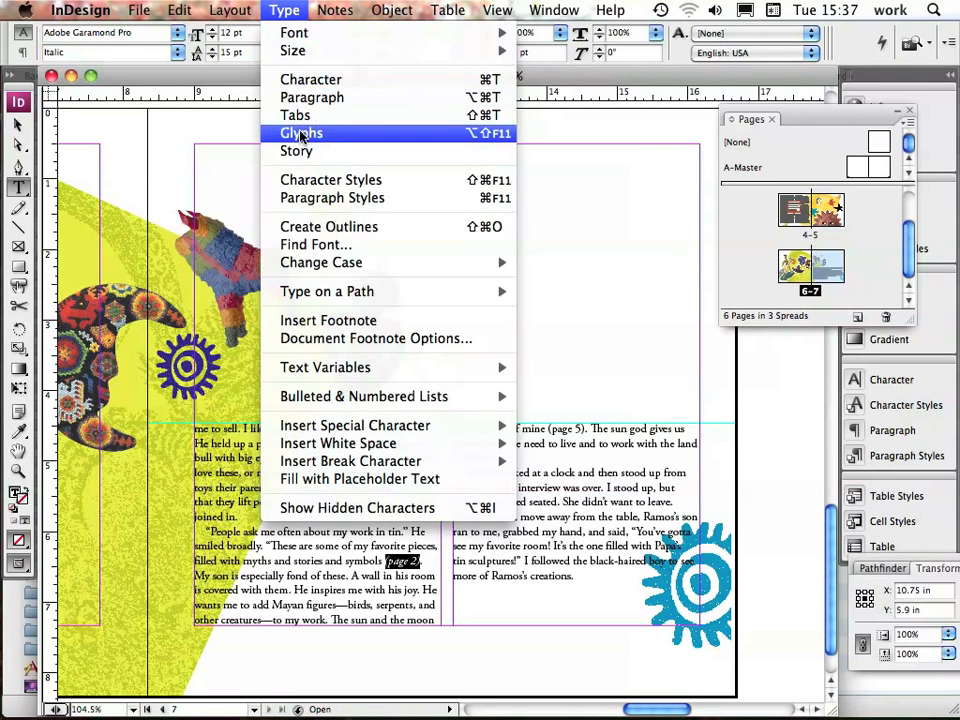
pyautogui.click(300, 180)
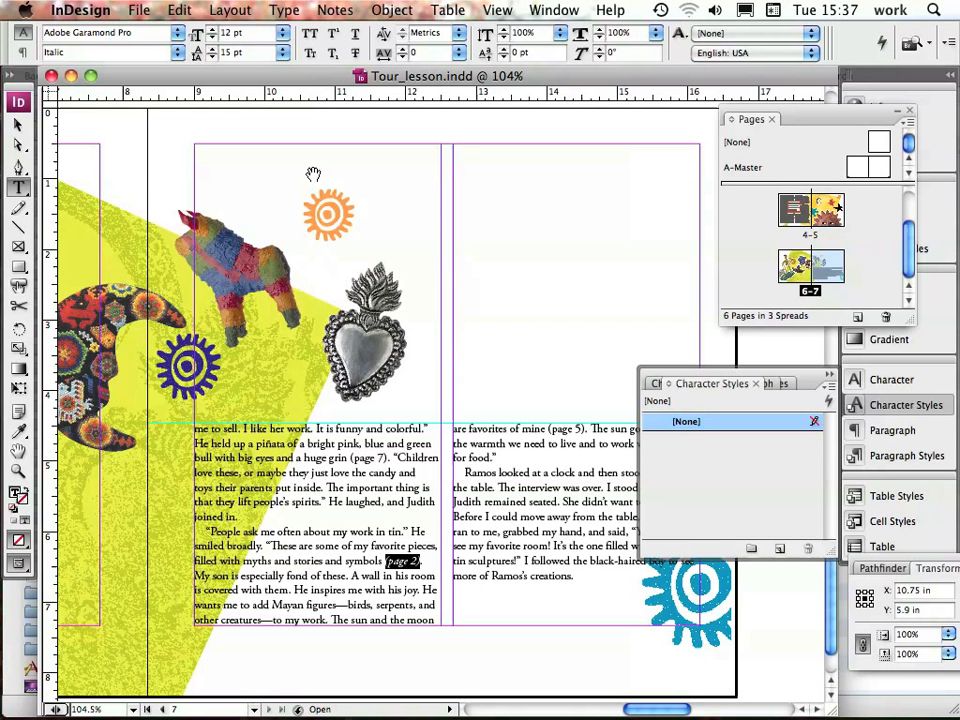
pyautogui.keyDown('alt'); pyautogui.click(781, 551); pyautogui.keyUp('alt')
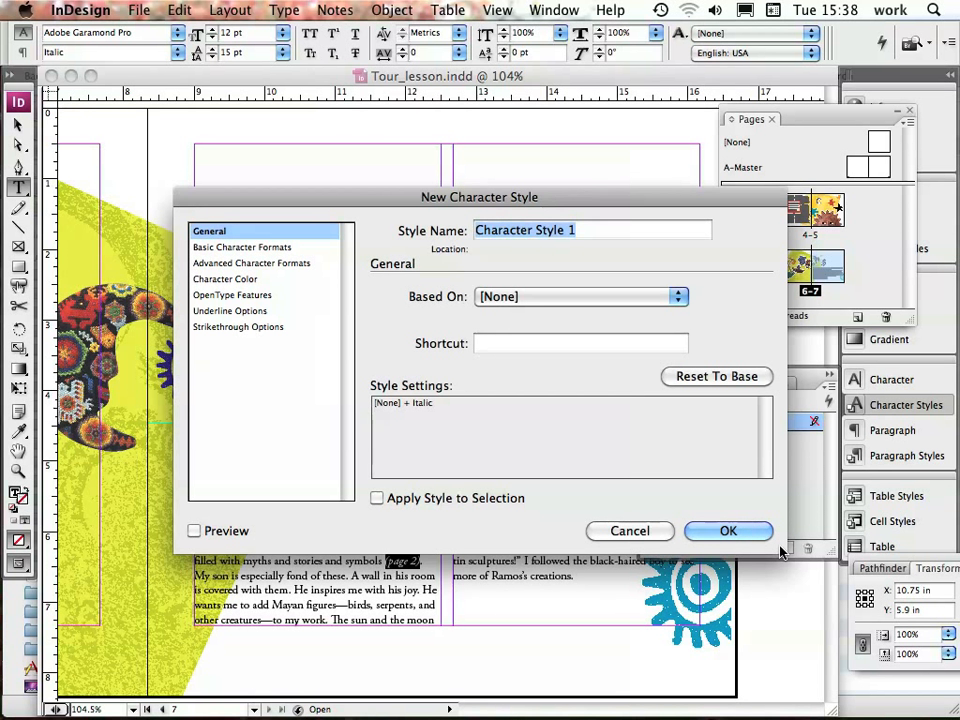
pyautogui.write('Empha')
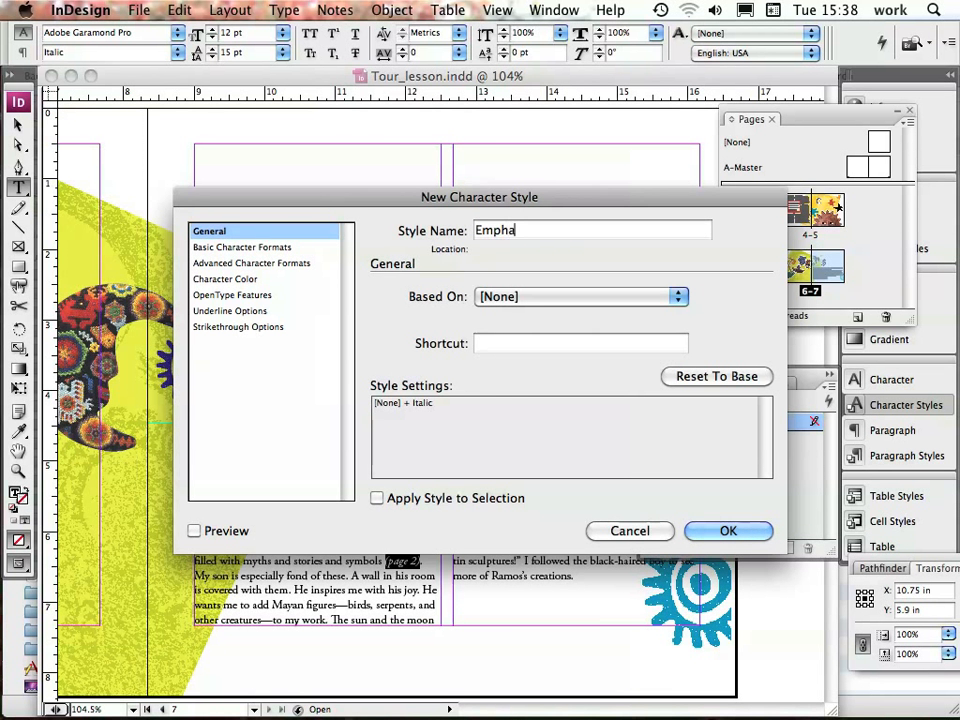
pyautogui.write('sis')
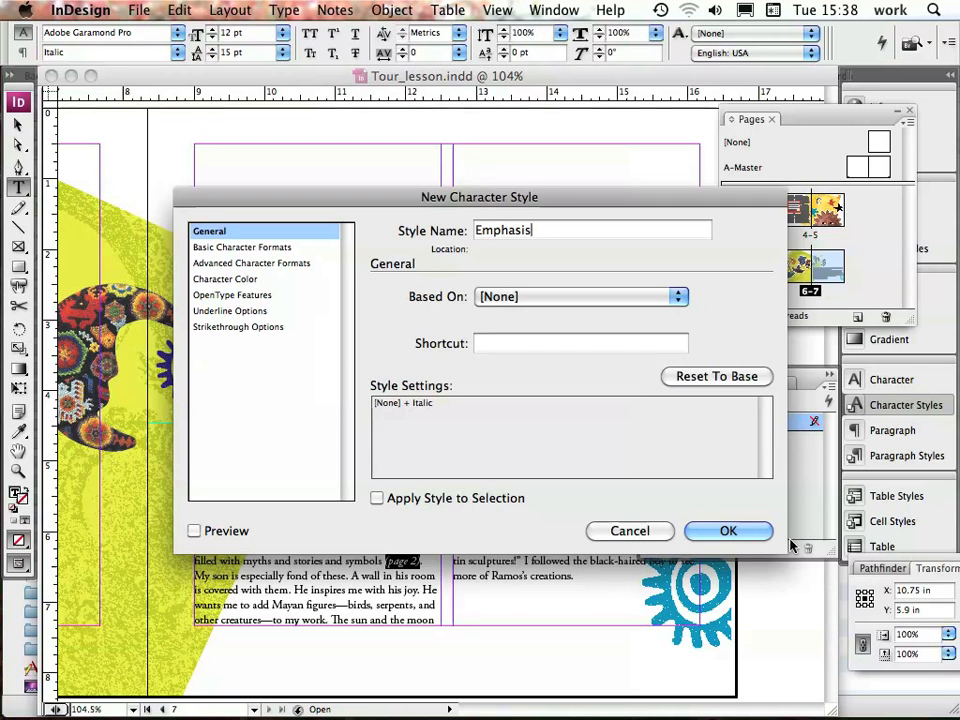
pyautogui.click(731, 532)
# Apply the Emphasis character style to the "(page 2)" reference in the first column
pyautogui.click(386, 563)
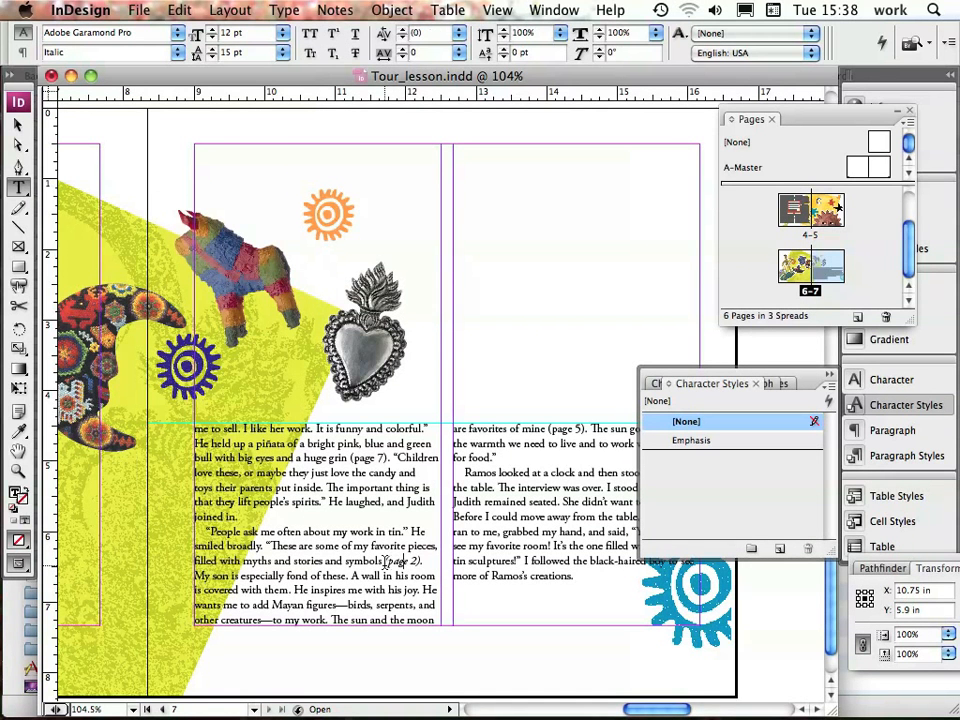
pyautogui.moveTo(386, 563); pyautogui.dragTo(421, 563)
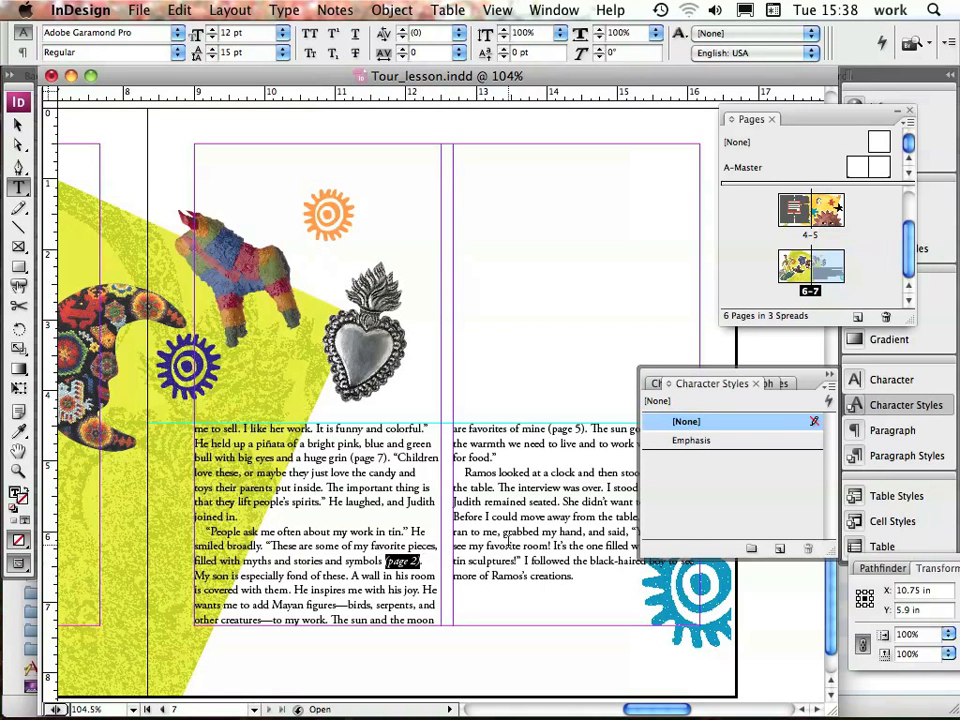
pyautogui.click(726, 446)
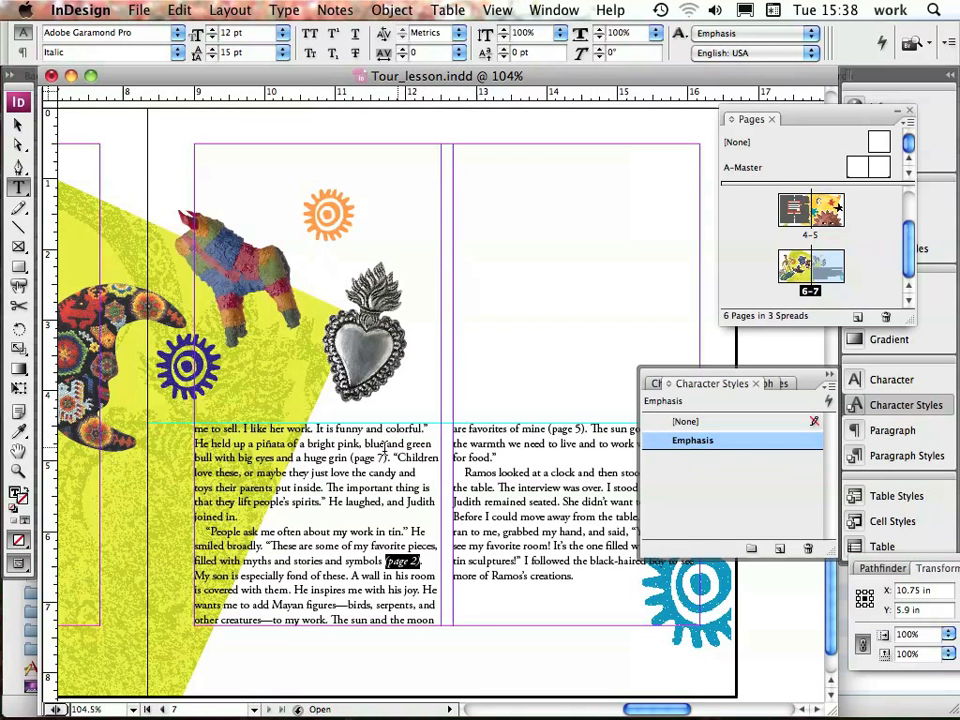
# Apply the Emphasis character style to the "(page 7)" and "(page 5)" references in the article text, and save the document
pyautogui.moveTo(352, 458); pyautogui.dragTo(385, 458)
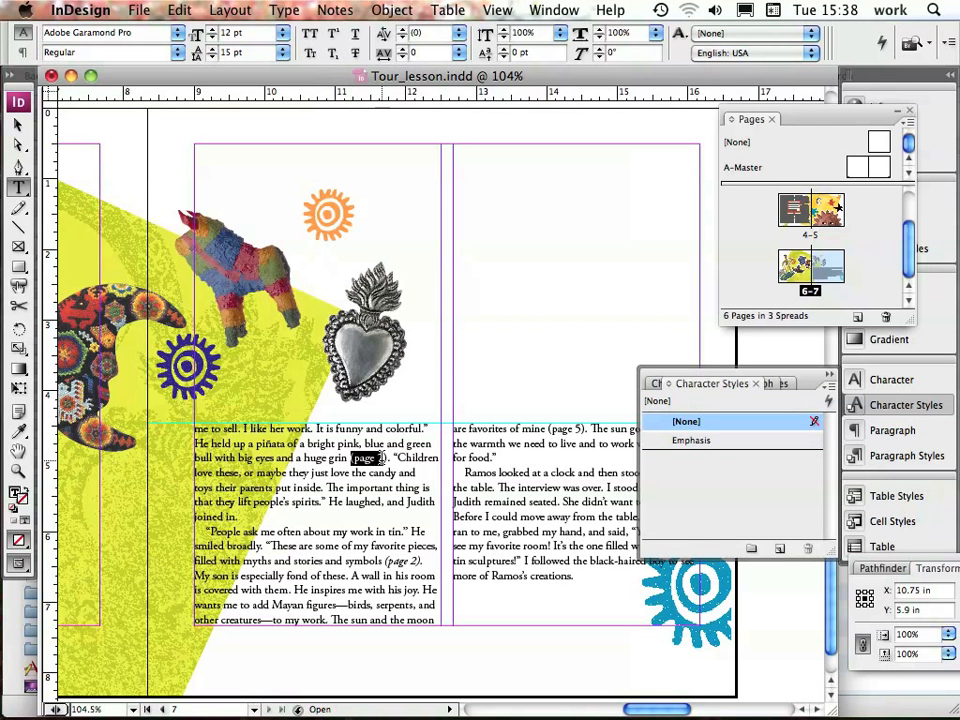
pyautogui.click(681, 440)
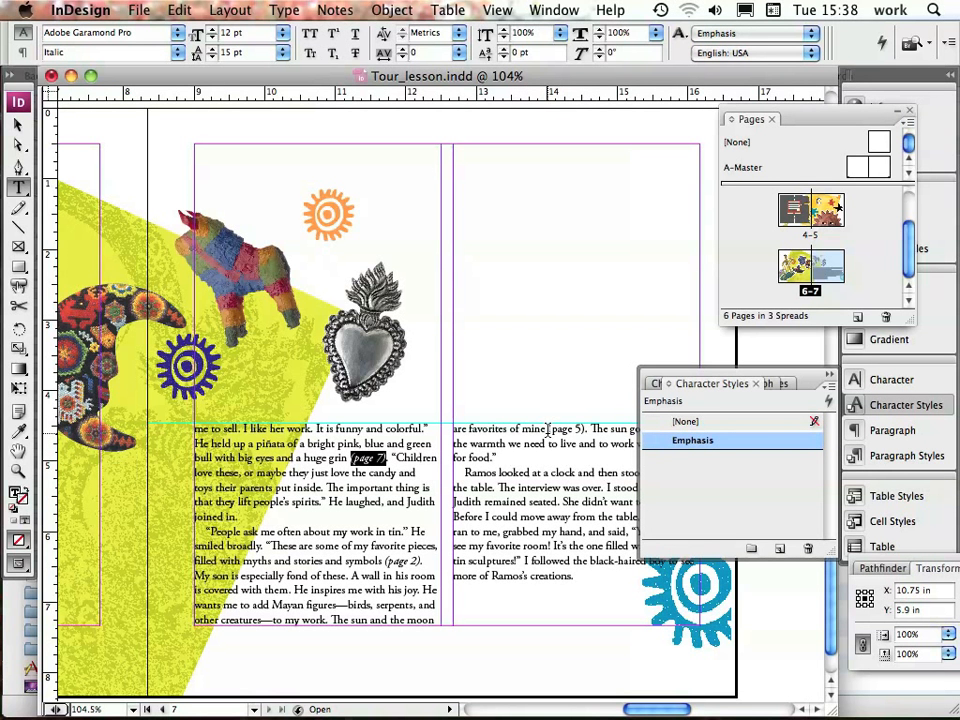
pyautogui.moveTo(550, 428); pyautogui.dragTo(584, 428)
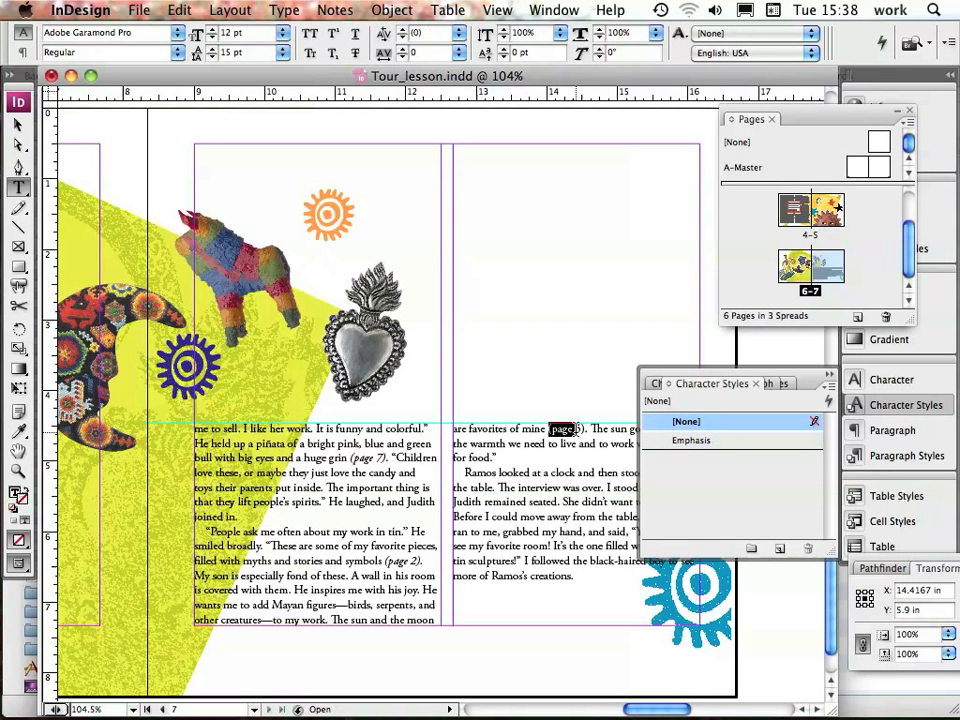
pyautogui.click(683, 441)
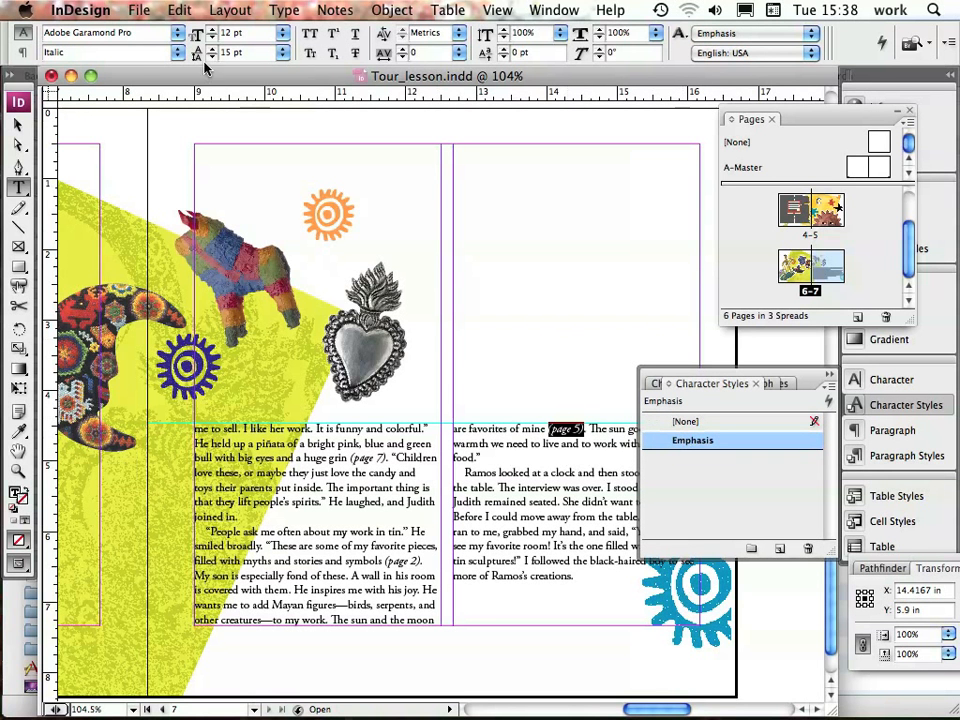
pyautogui.click(142, 12)
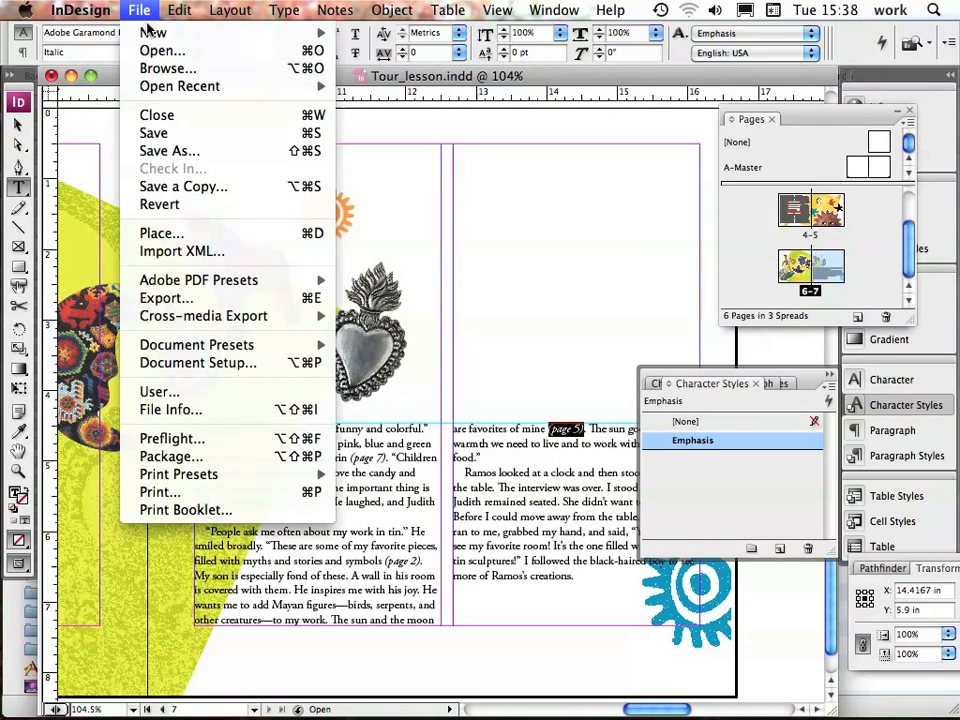
pyautogui.click(160, 137)
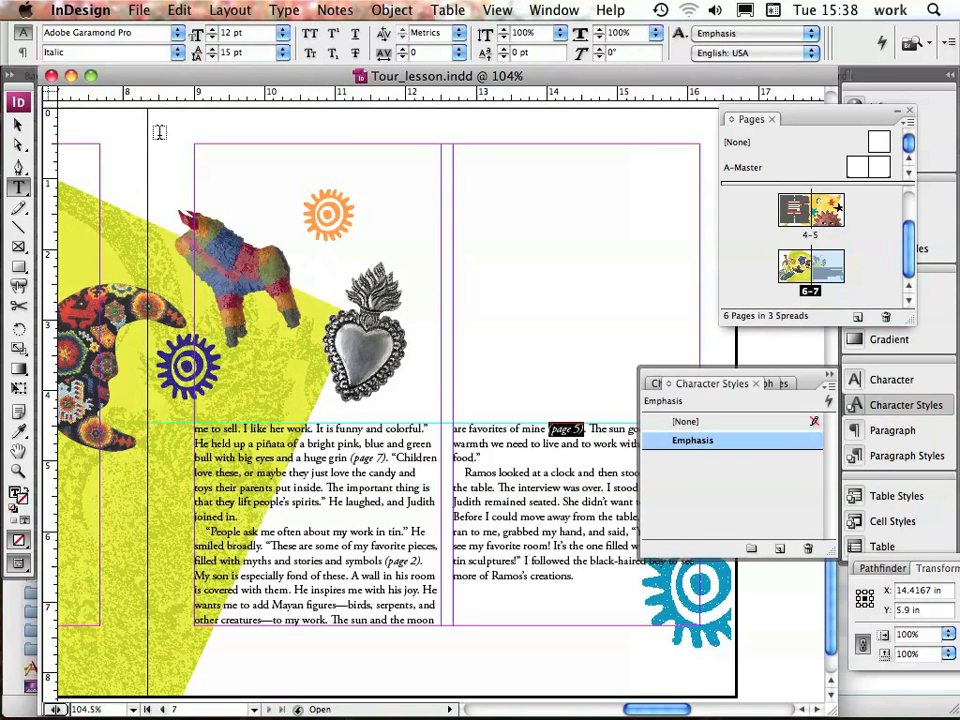
# Apply the Pull-Quote object style to the quotation text frame on page 4 and save the document
pyautogui.doubleClick(790, 221)
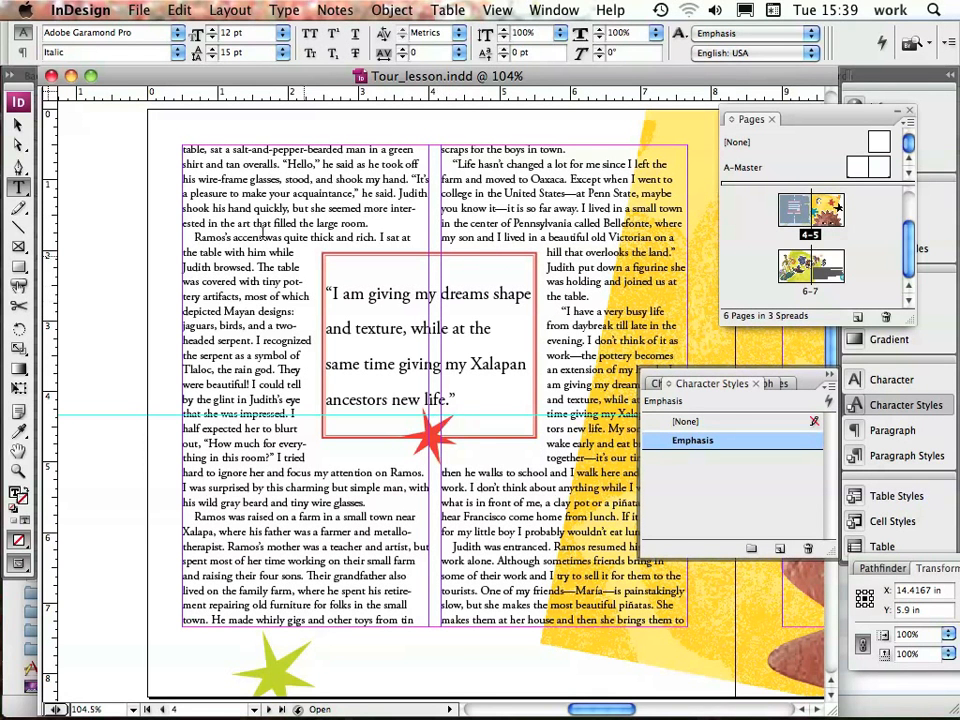
pyautogui.click(18, 126)
pyautogui.click(427, 343)
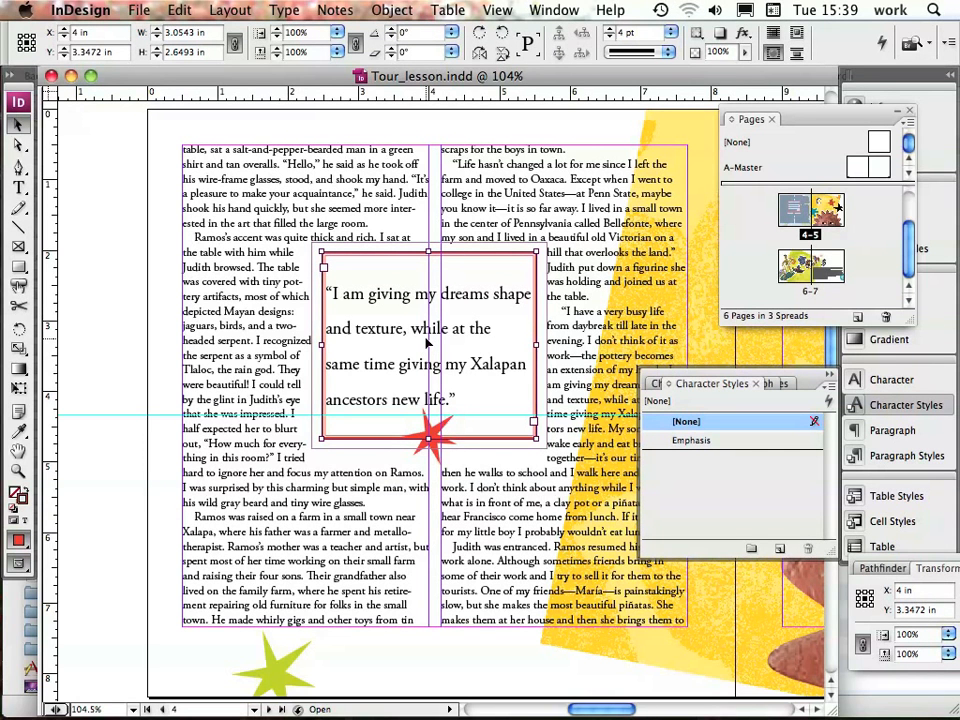
pyautogui.click(541, 11)
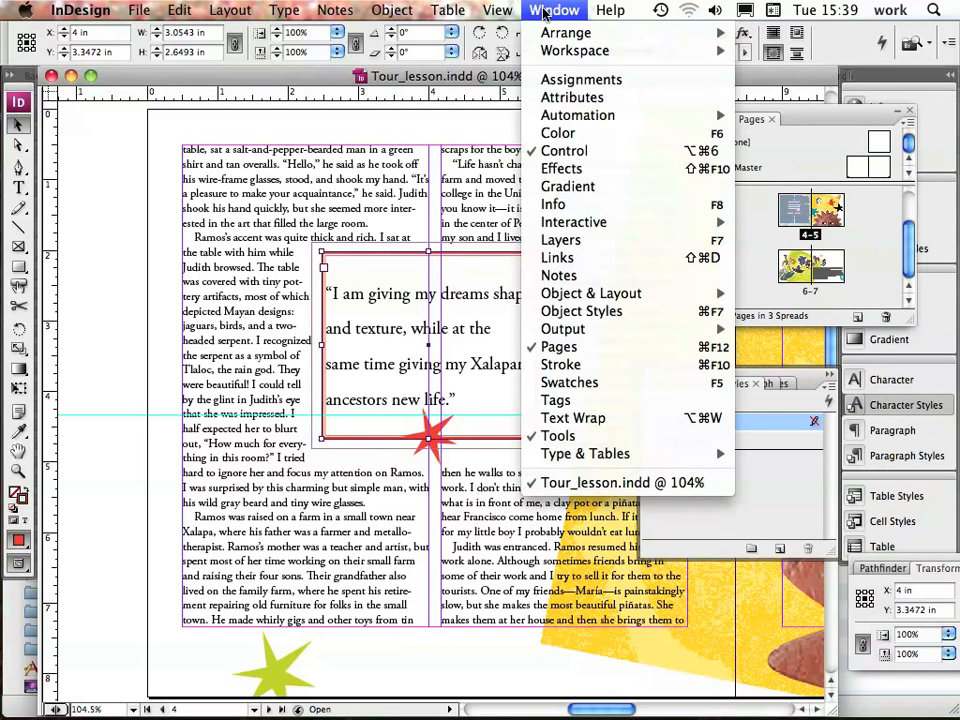
pyautogui.click(580, 312)
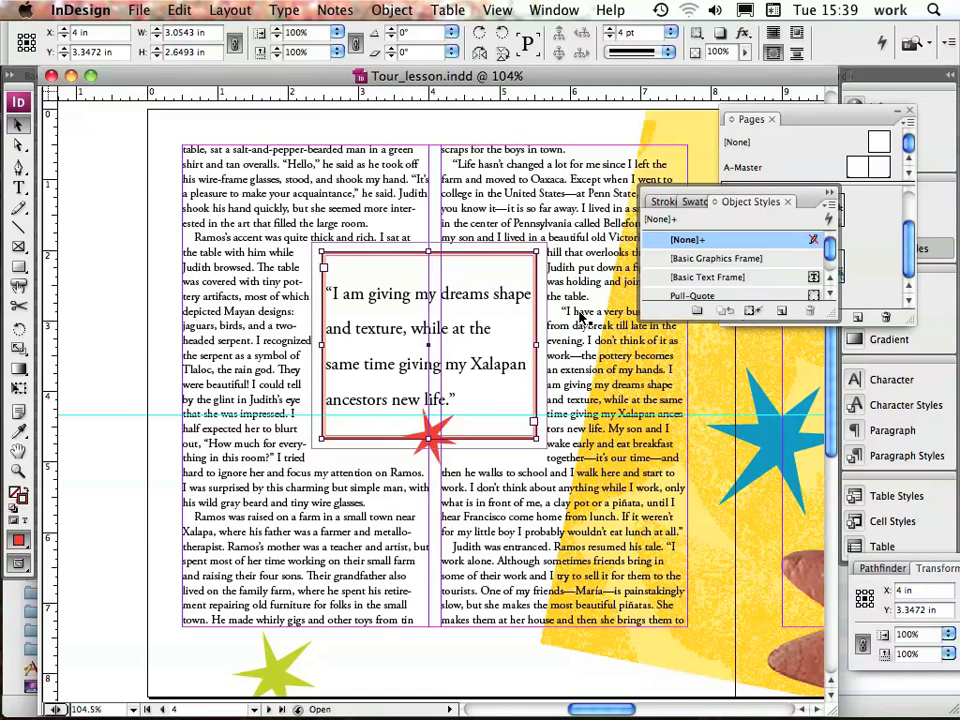
pyautogui.click(706, 295)
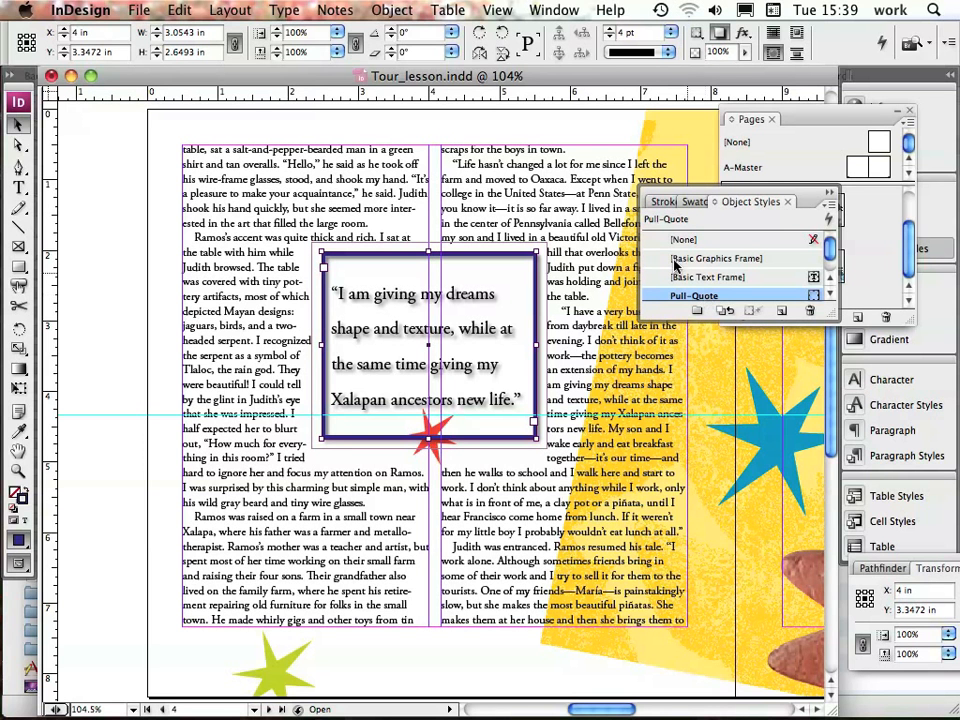
pyautogui.click(130, 10)
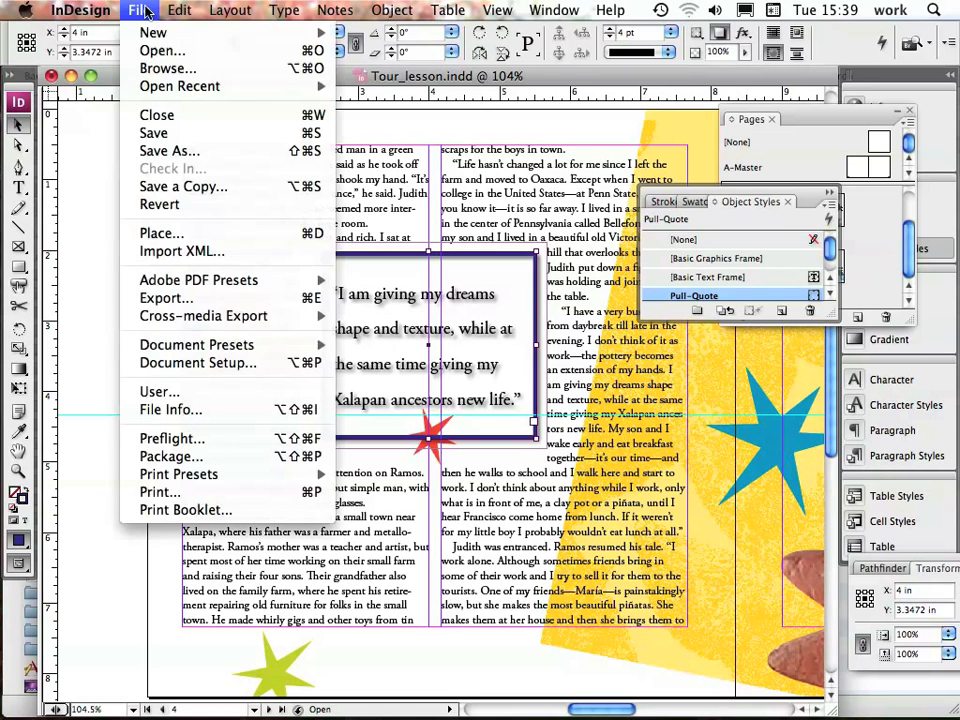
pyautogui.click(167, 134)
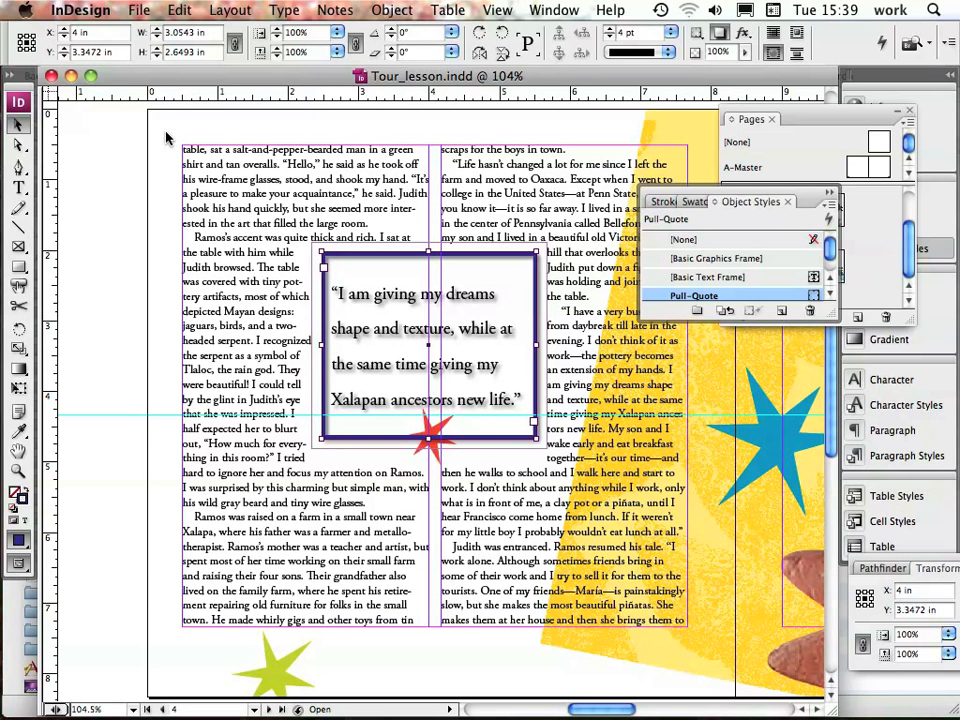
pyautogui.click(829, 191)
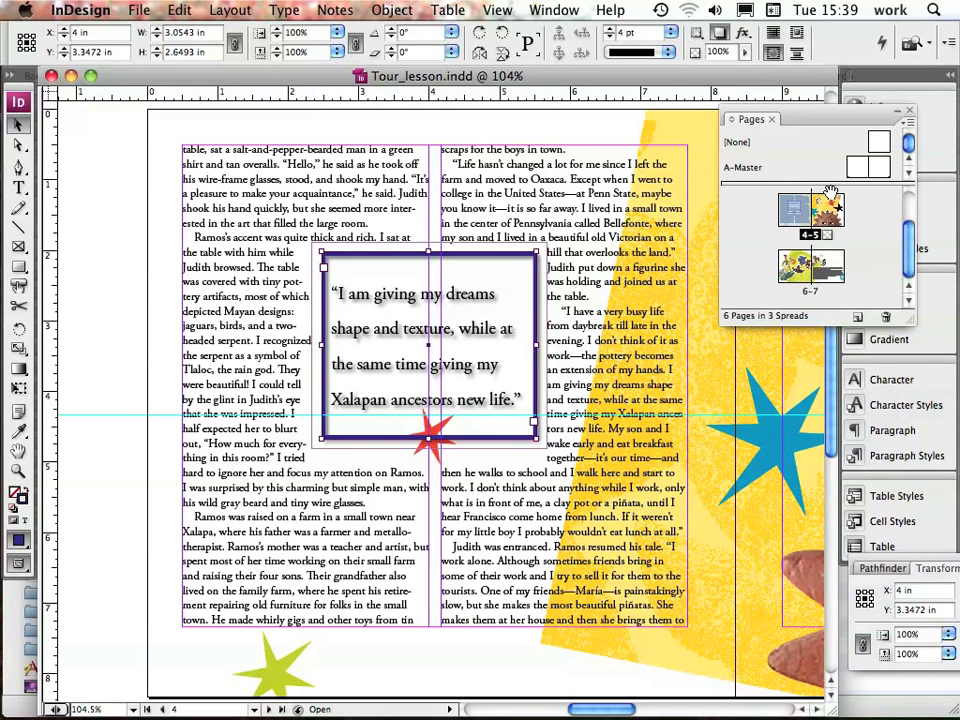
# On page 2, shift the red sun graphic right within its frame to about X 0.91 in, Y 0.74 in
pyautogui.scroll(2, 800, 205)
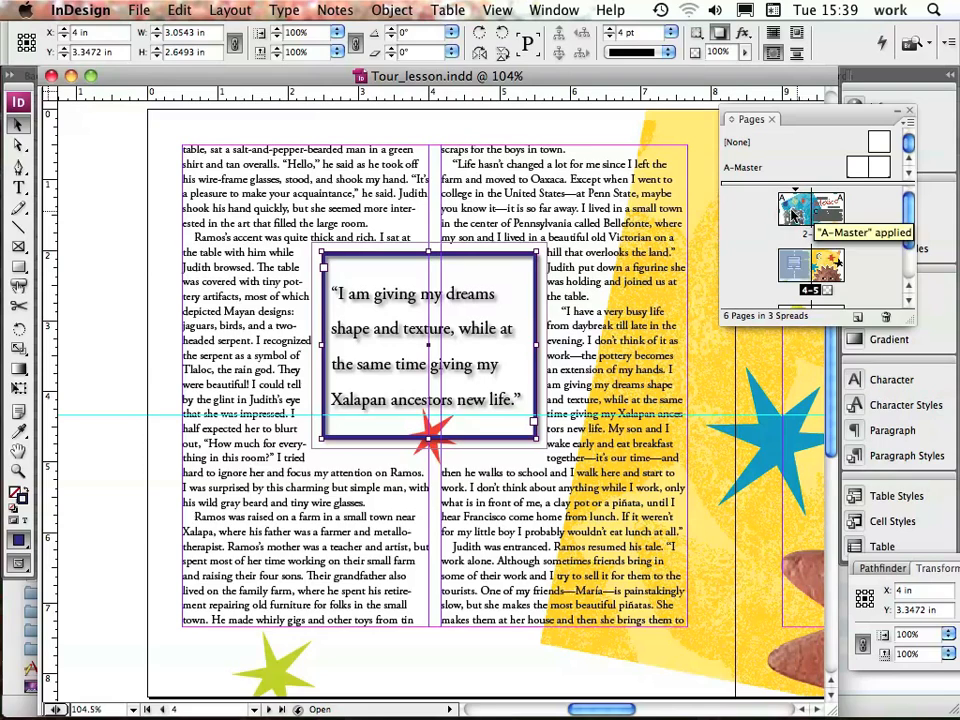
pyautogui.doubleClick(790, 213)
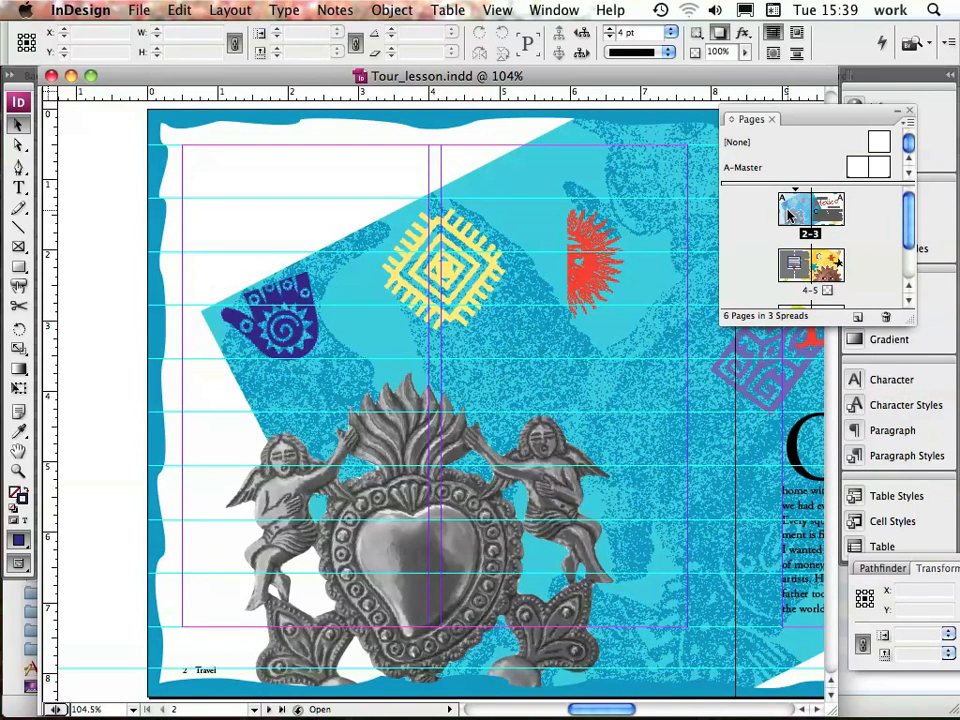
pyautogui.click(16, 146)
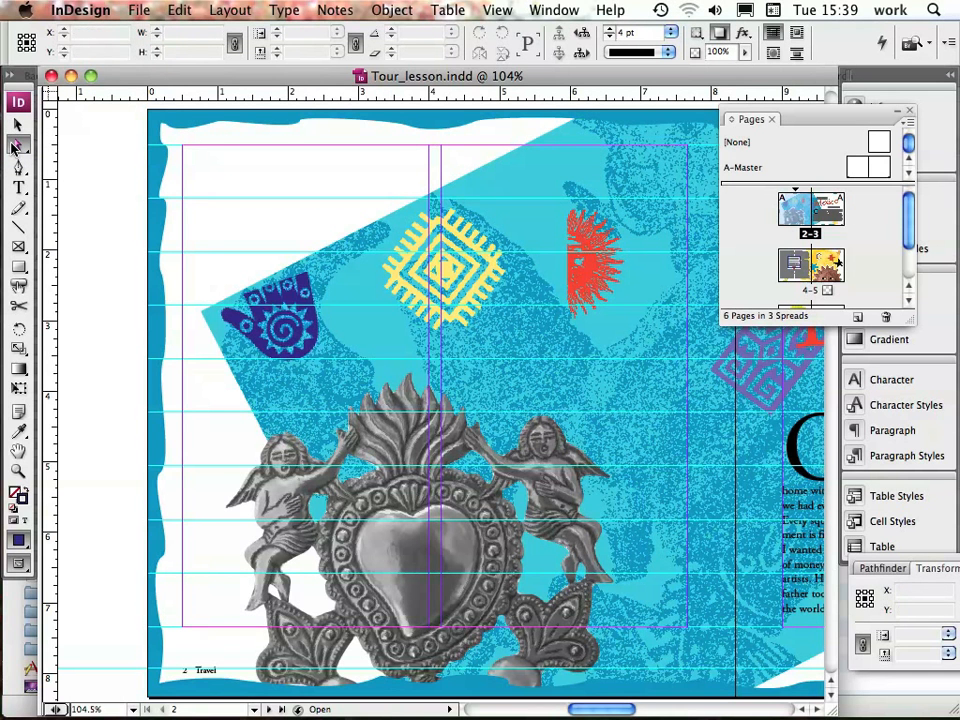
pyautogui.click(593, 270)
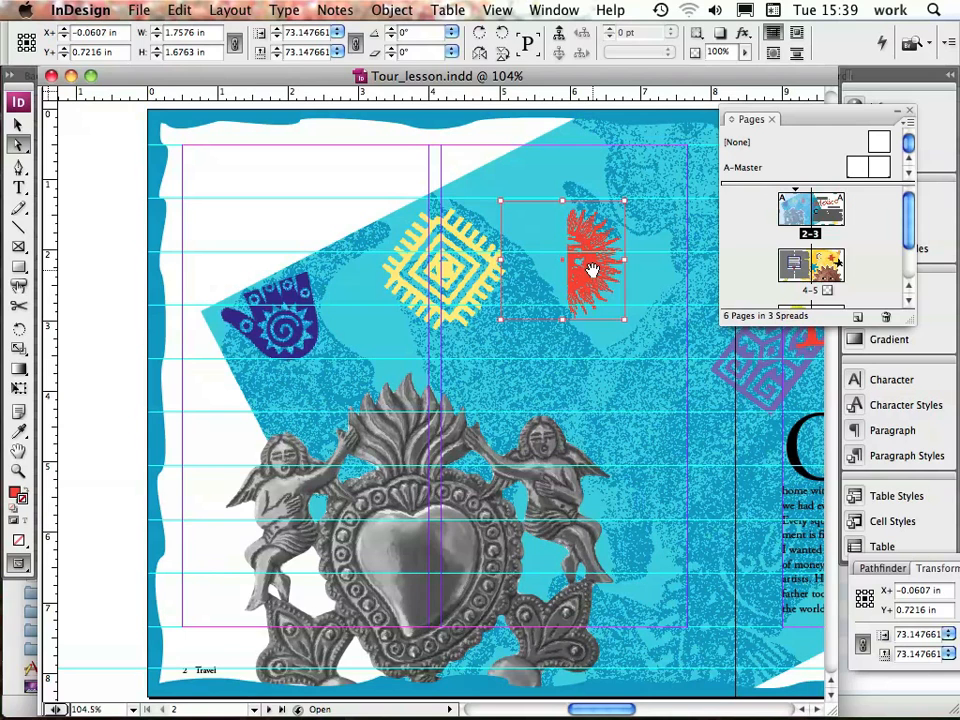
pyautogui.moveTo(593, 270); pyautogui.dragTo(660, 272)
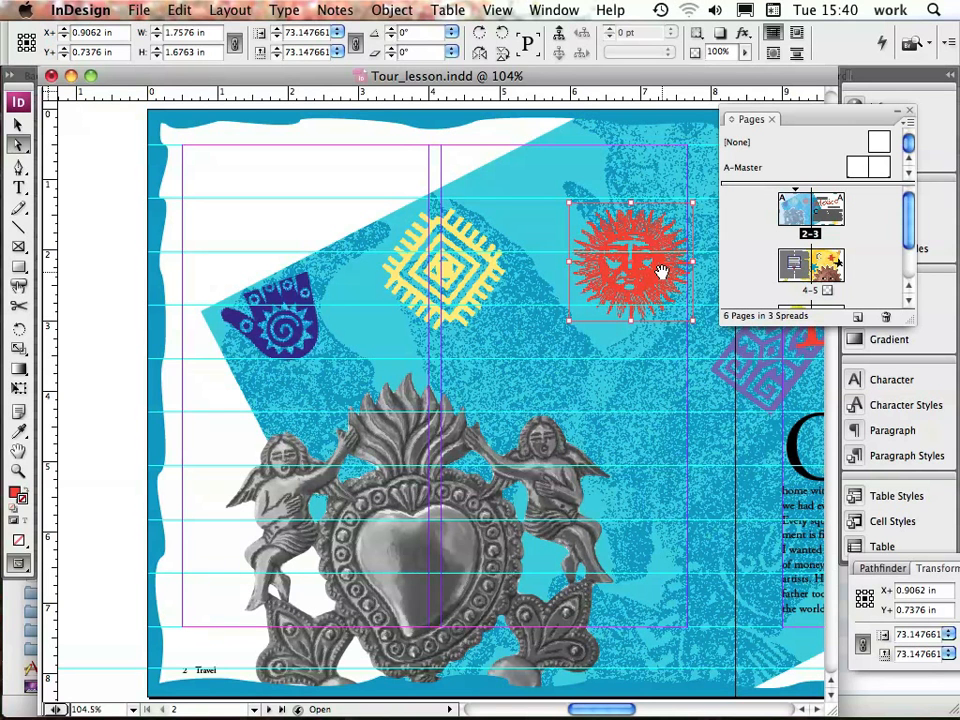
# Extend the blue hand graphic's frame upward to about 2.09 in high, uncovering the fingers, and save the document
pyautogui.click(15, 125)
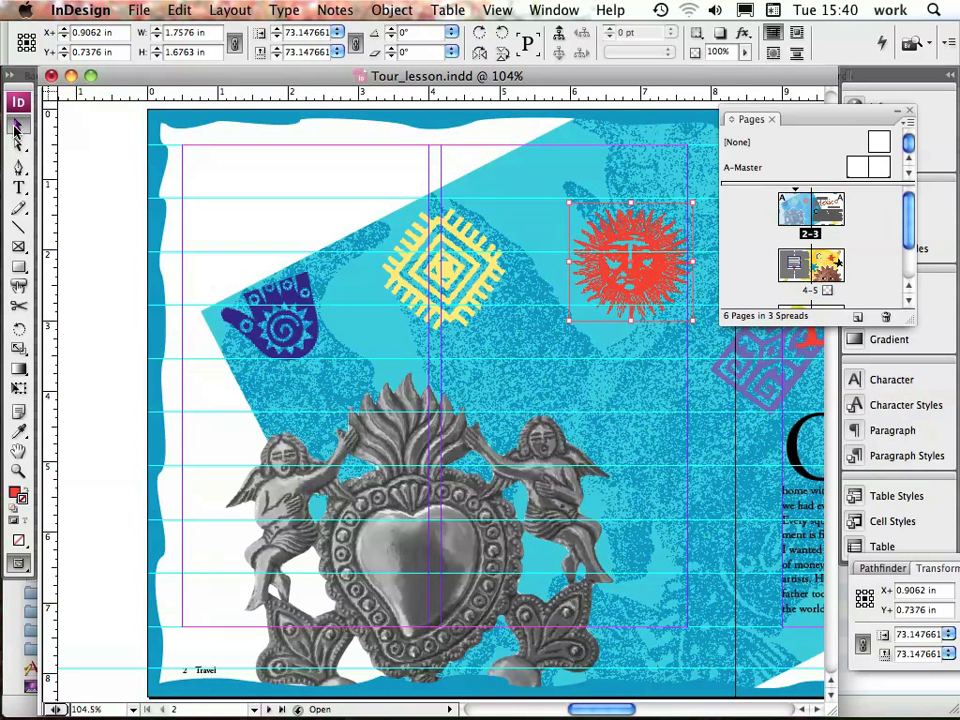
pyautogui.click(297, 335)
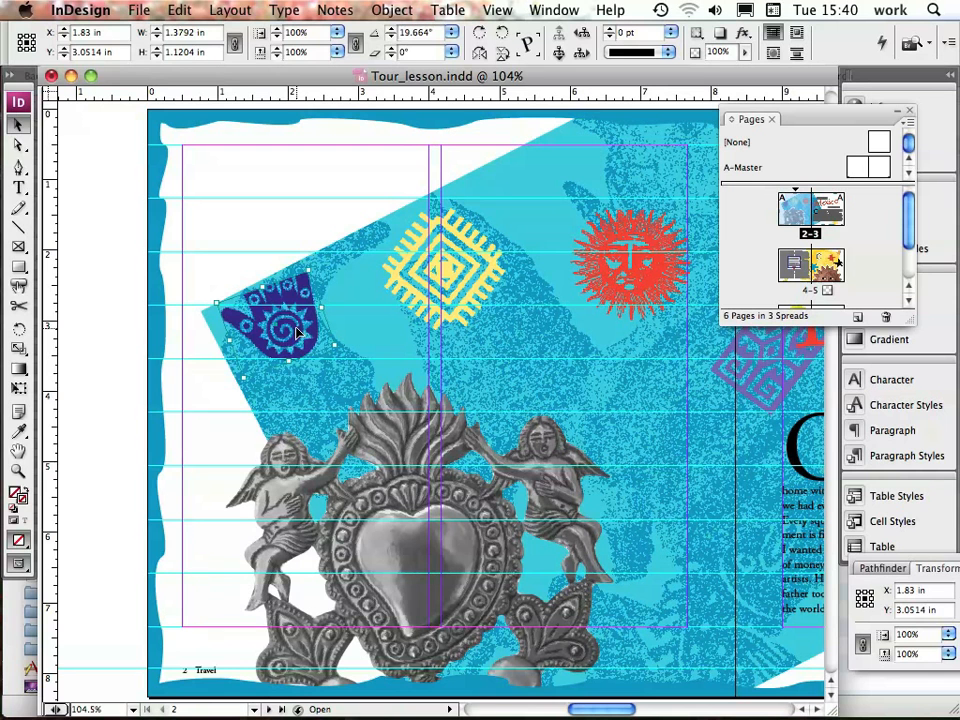
pyautogui.moveTo(263, 286); pyautogui.dragTo(263, 218)
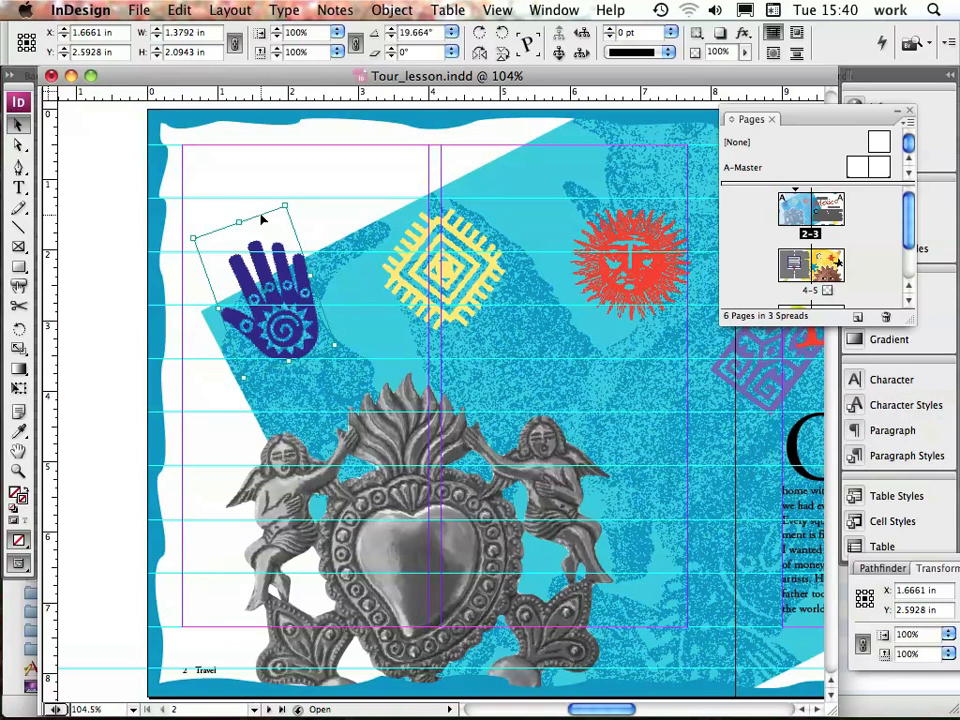
pyautogui.click(139, 10)
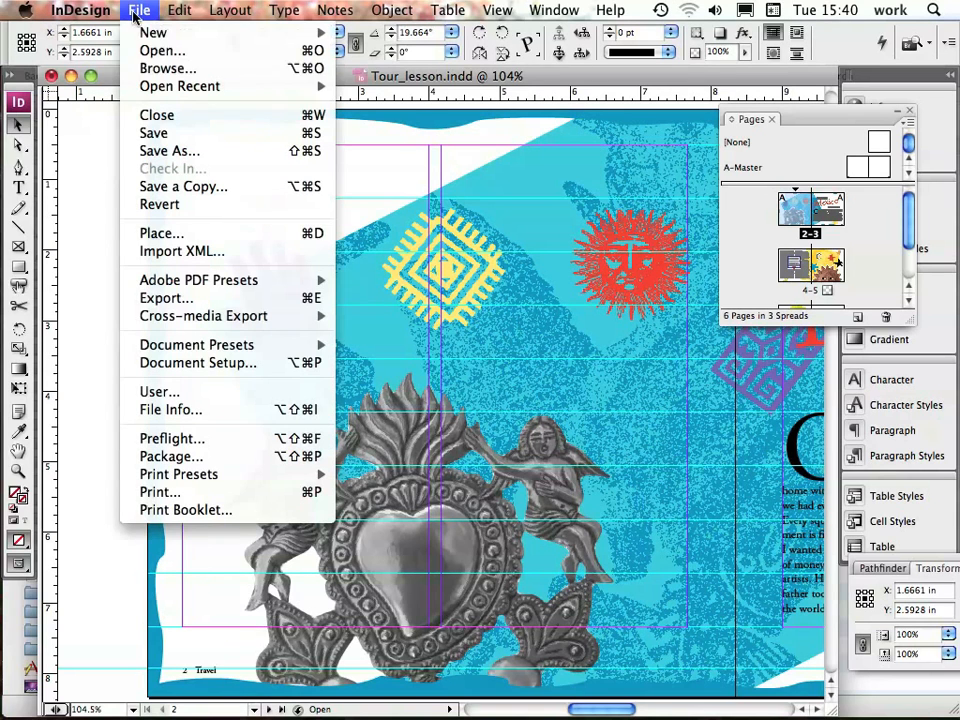
pyautogui.click(159, 134)
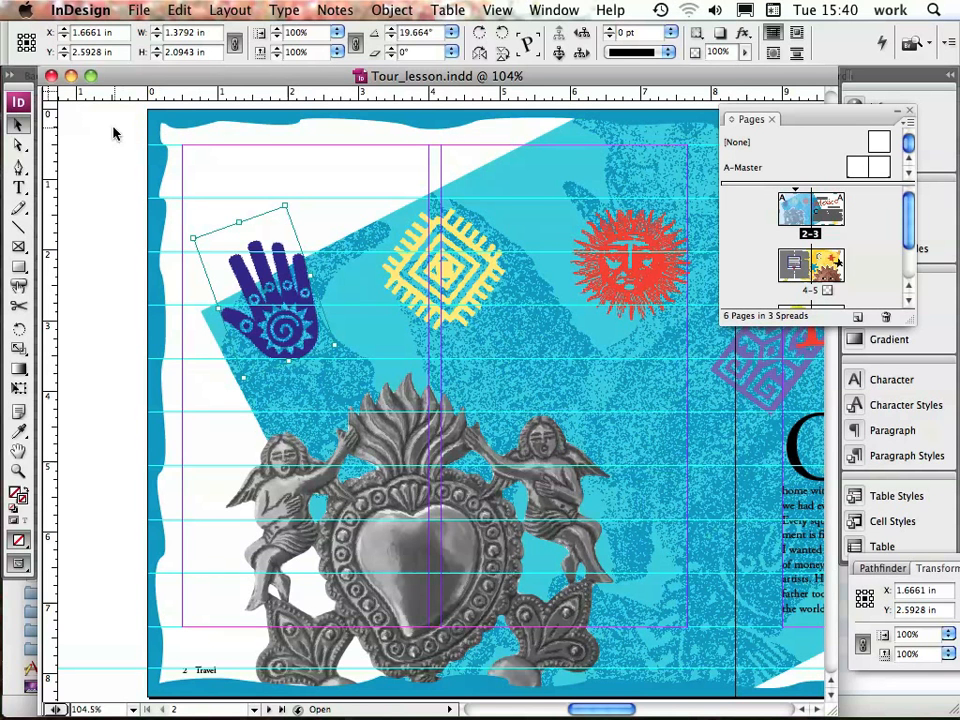
# Switch from the Direct Selection tool to the Position tool
pyautogui.click(20, 146)
pyautogui.click(20, 146)
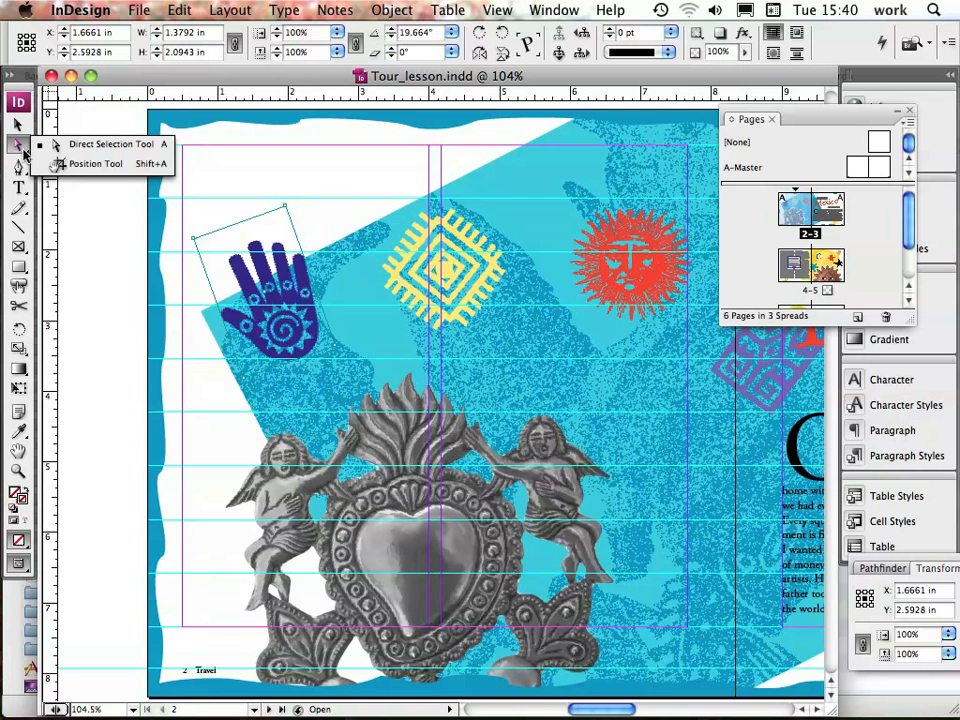
pyautogui.click(124, 170)
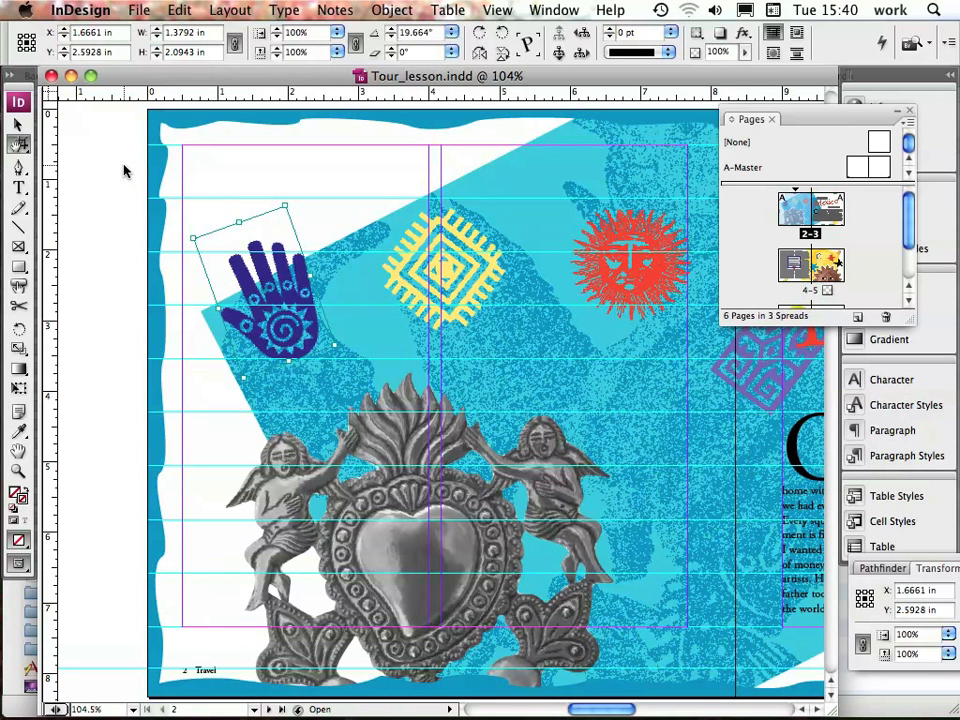
# Go to page 3 and set the subtitle "Exploring Mexican Folk Art" to a font size of 20 pt
pyautogui.press('super+j')
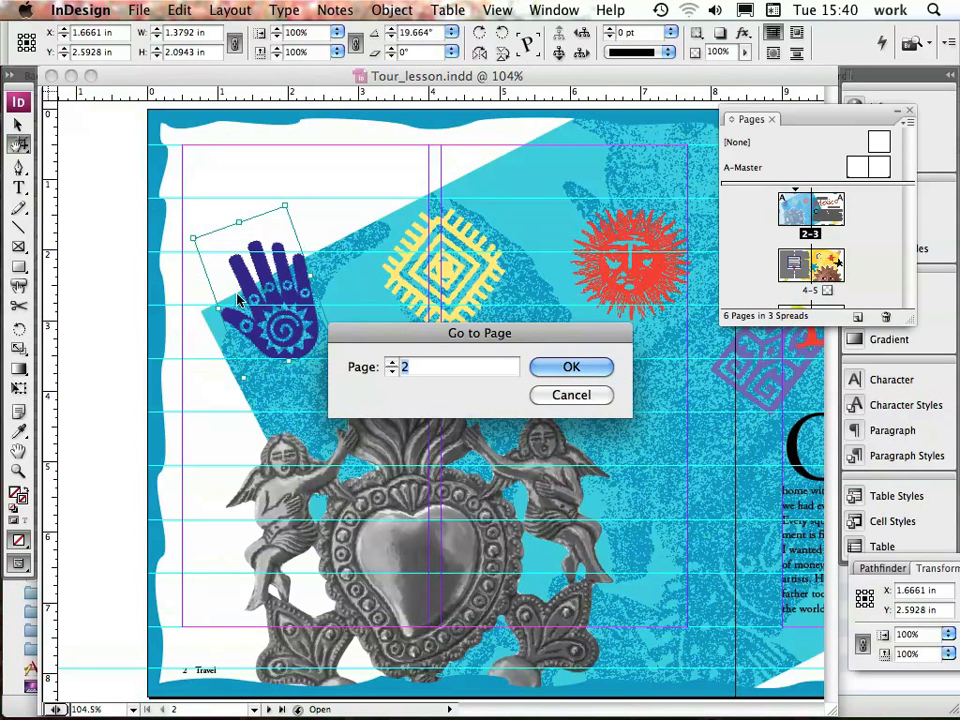
pyautogui.click(393, 363)
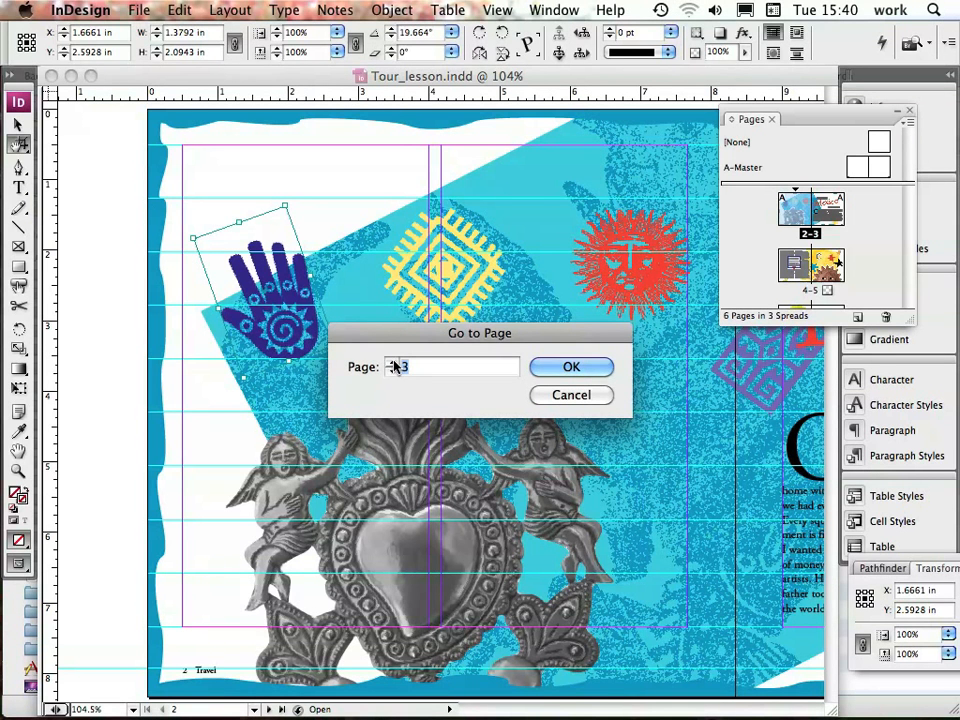
pyautogui.click(570, 368)
pyautogui.click(568, 369)
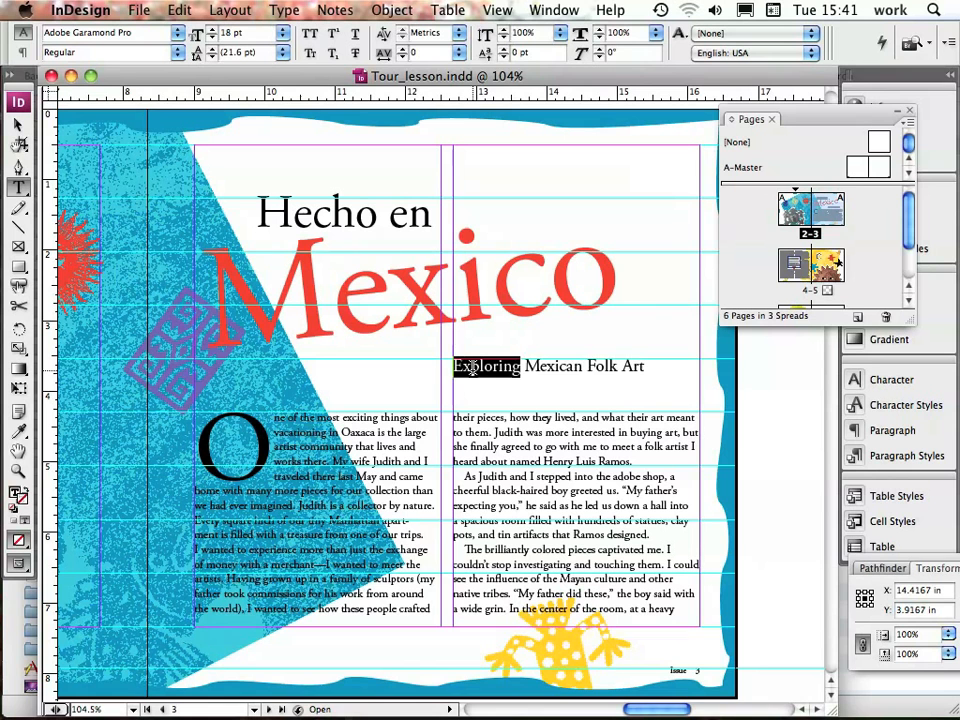
pyautogui.tripleClick(478, 368)
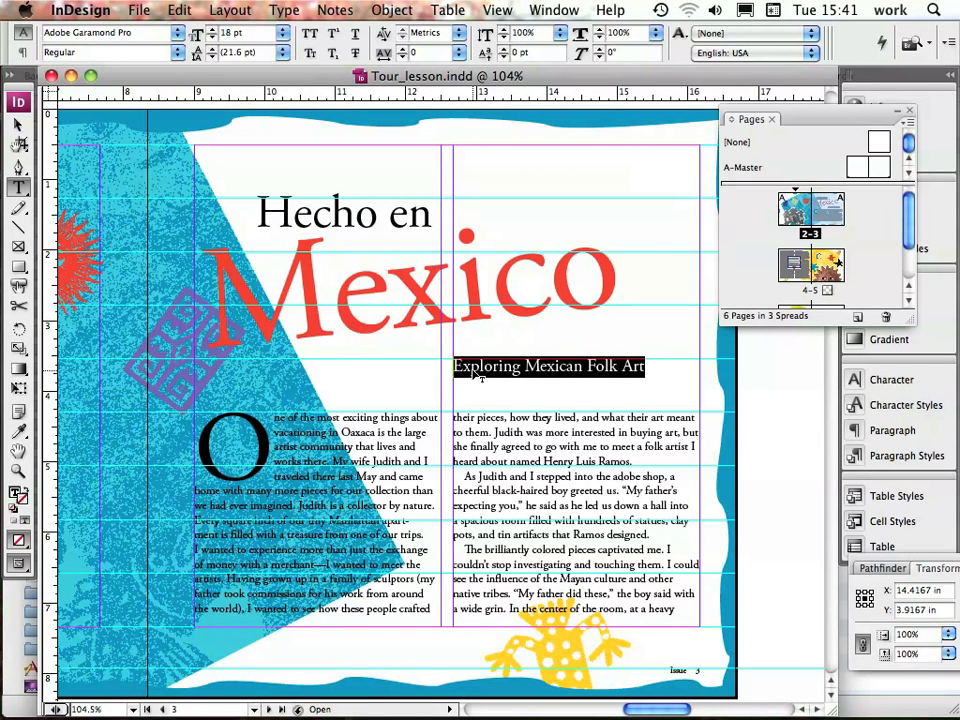
pyautogui.click(212, 34)
pyautogui.write('20')
pyautogui.press('Return')
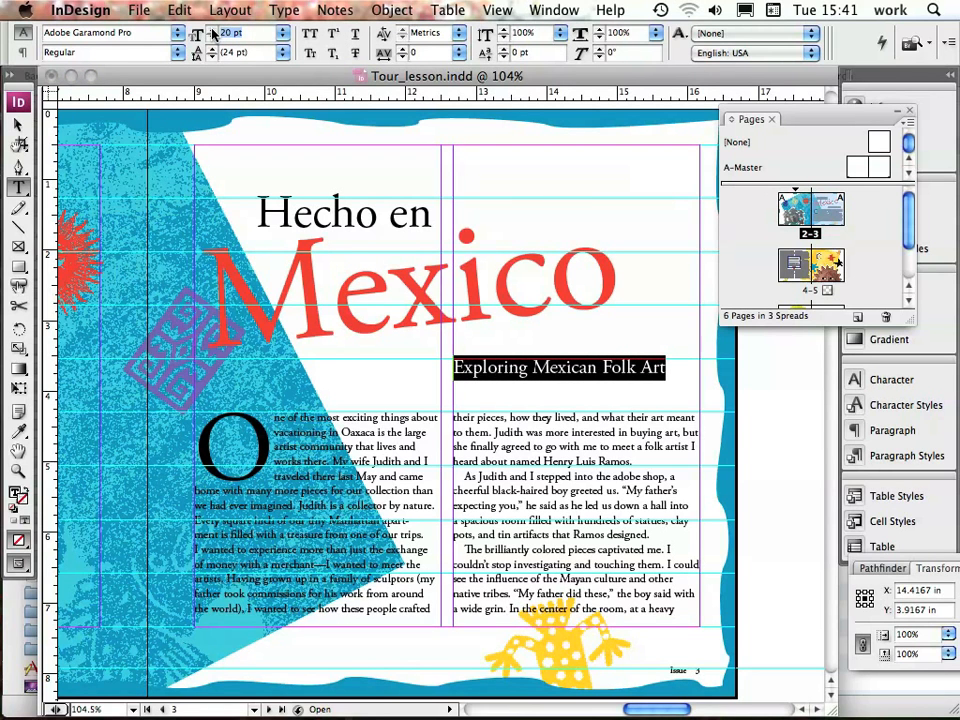
# Show the Layers panel and target the Photos layer
pyautogui.click(560, 10)
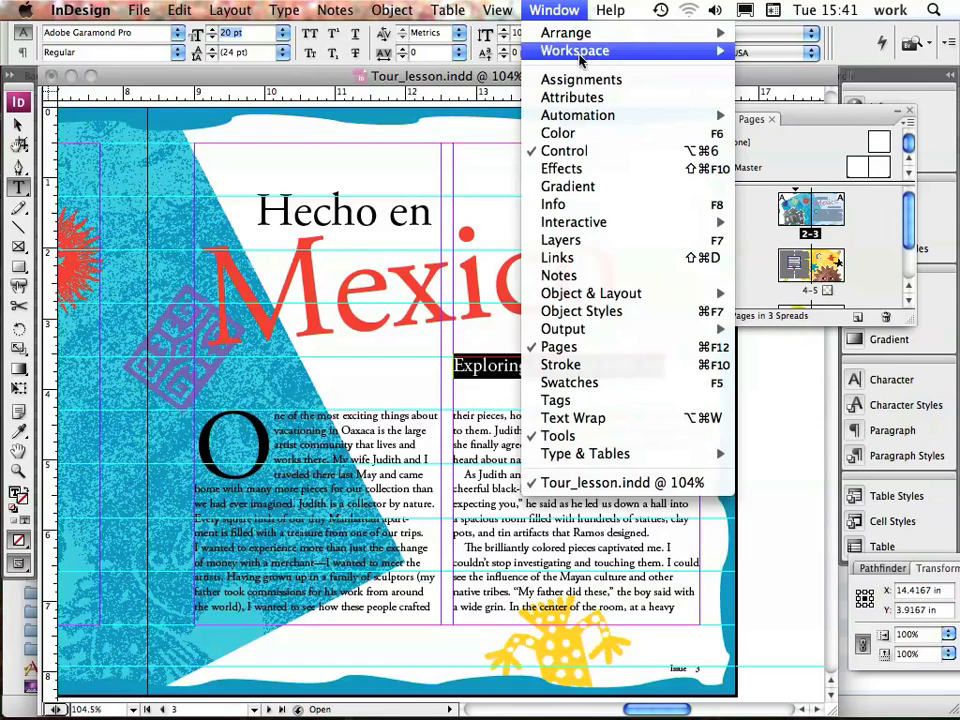
pyautogui.click(581, 244)
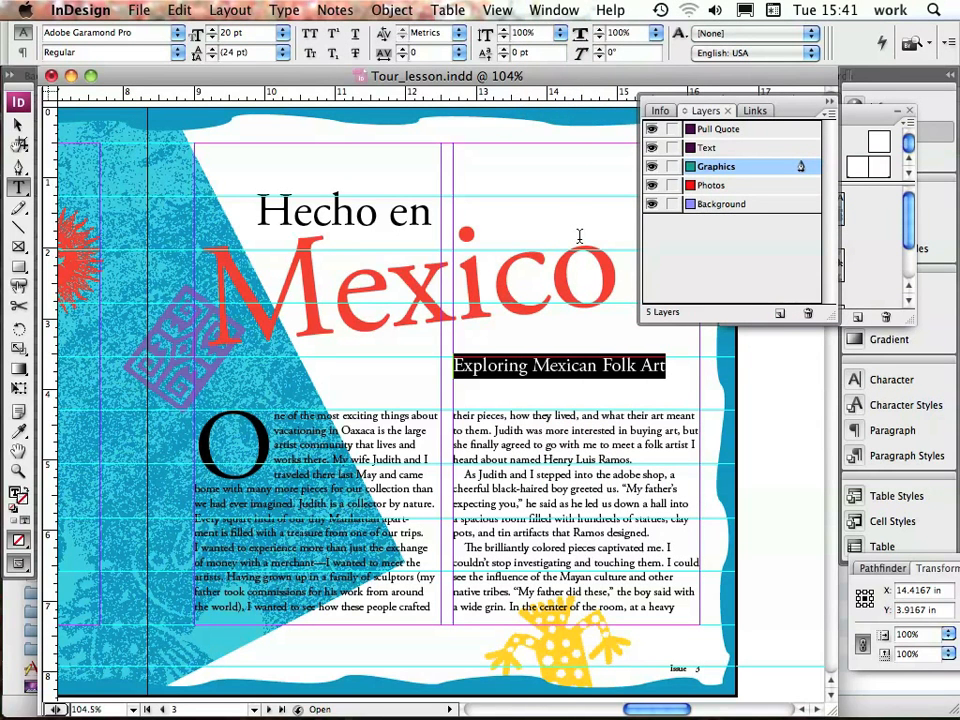
pyautogui.click(720, 186)
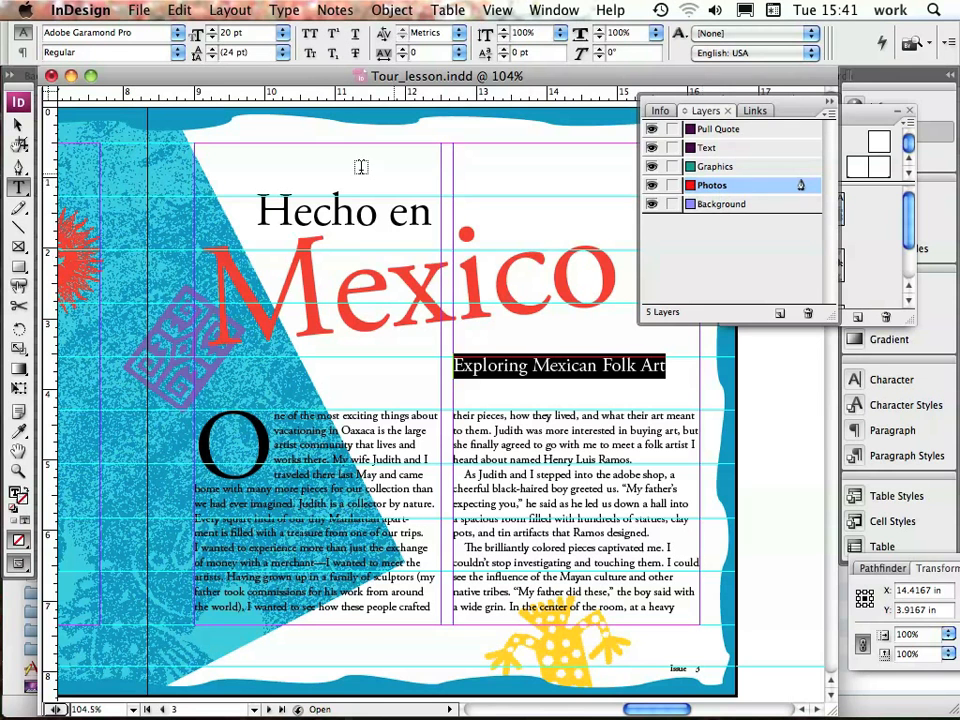
# With nothing selected, place the red armadillo image at 100% at the head of page 3's second column, its corner near the column gutter
pyautogui.click(17, 125)
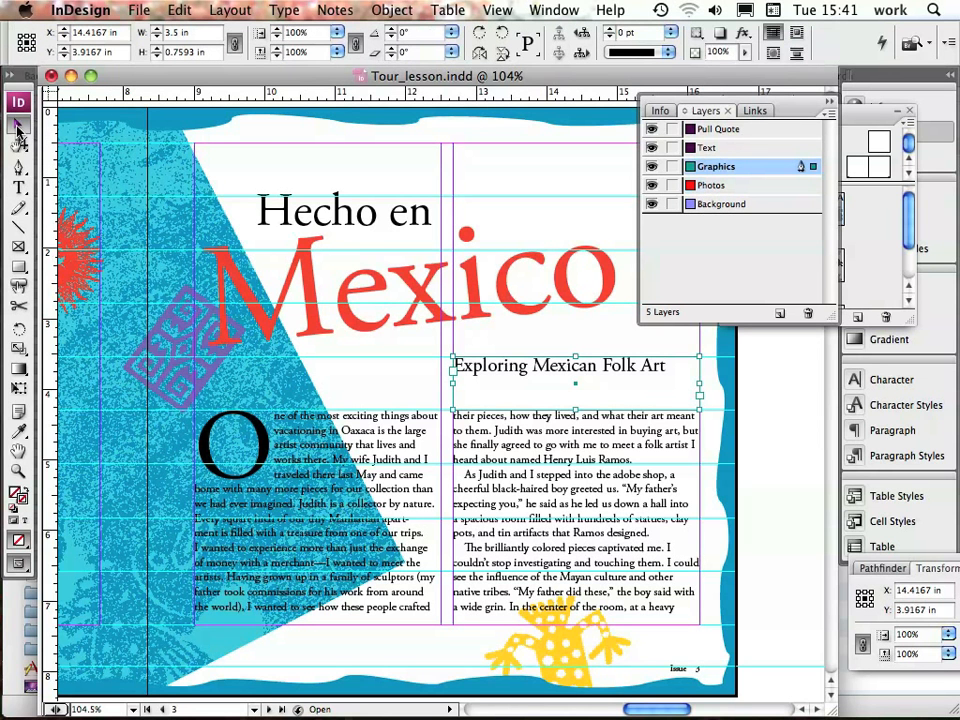
pyautogui.click(180, 10)
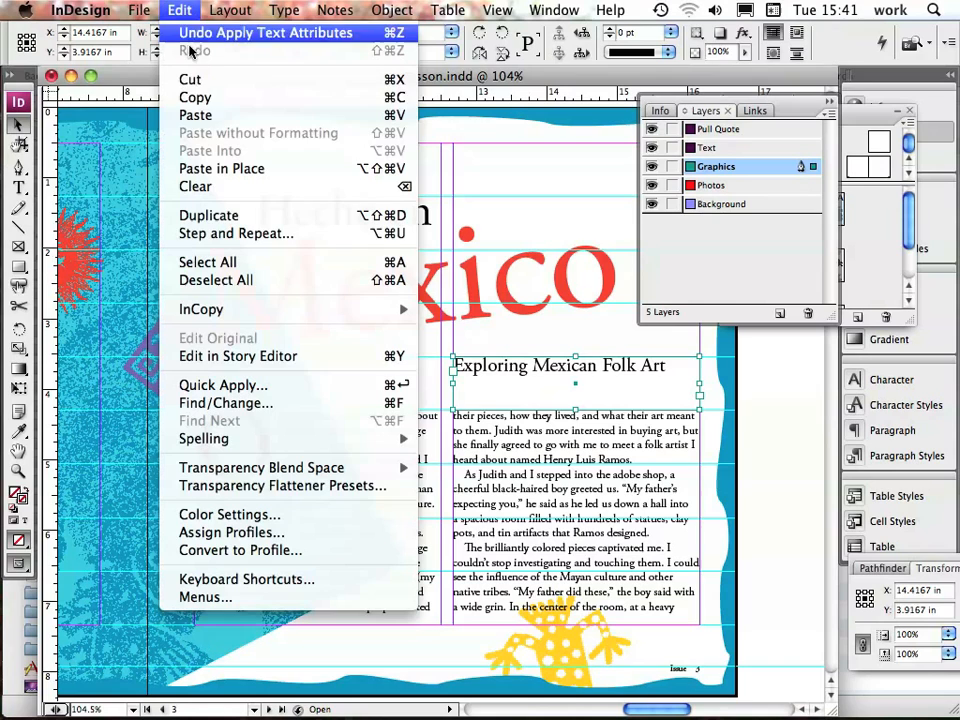
pyautogui.click(221, 283)
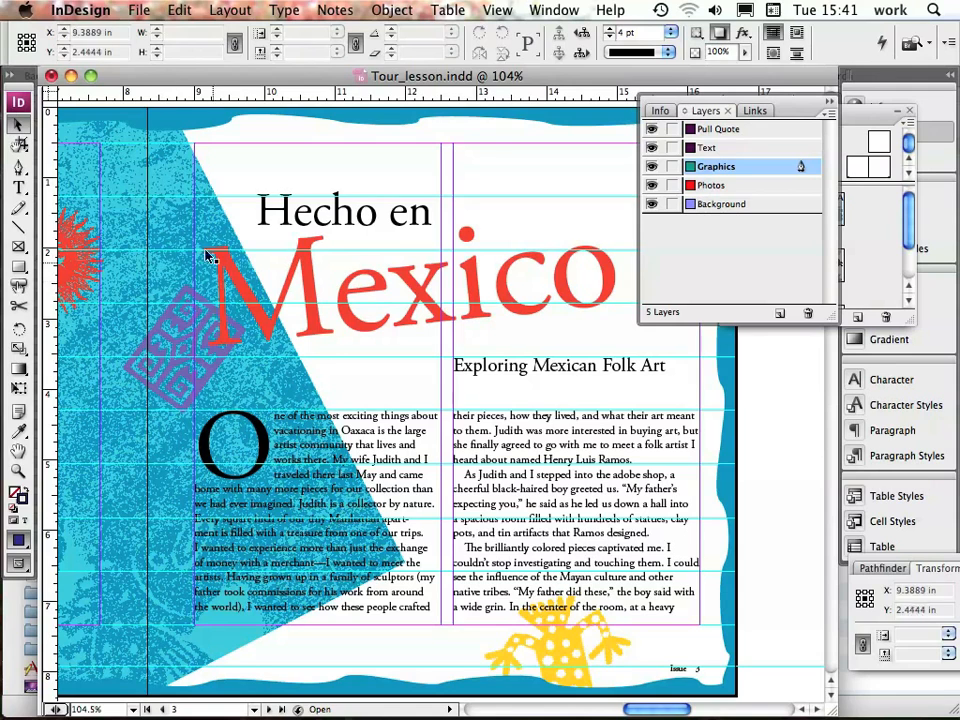
pyautogui.click(142, 10)
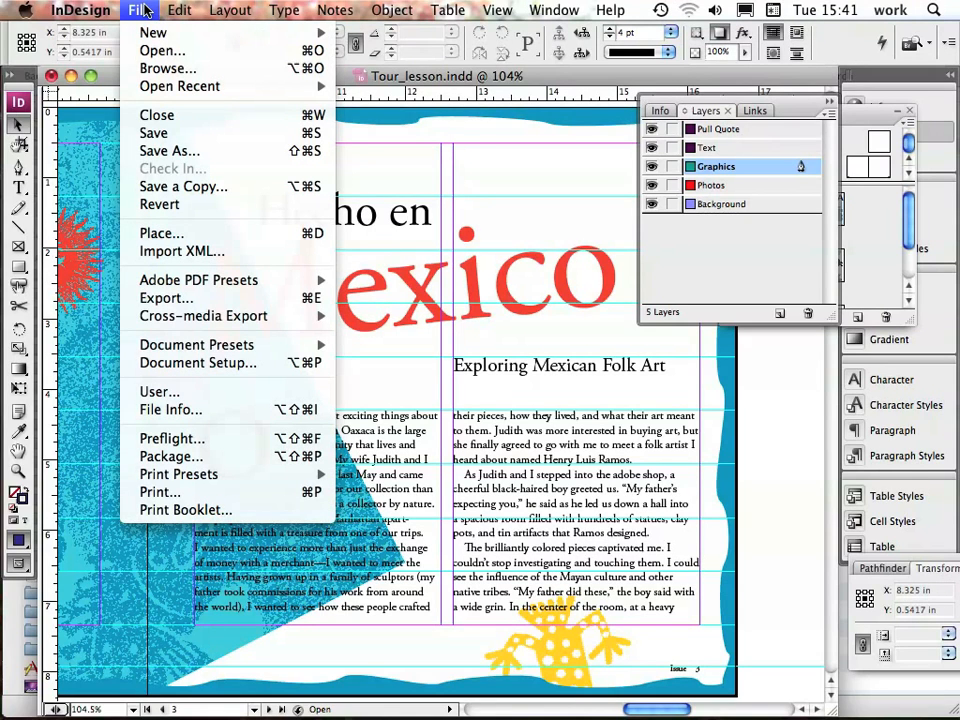
pyautogui.click(120, 232)
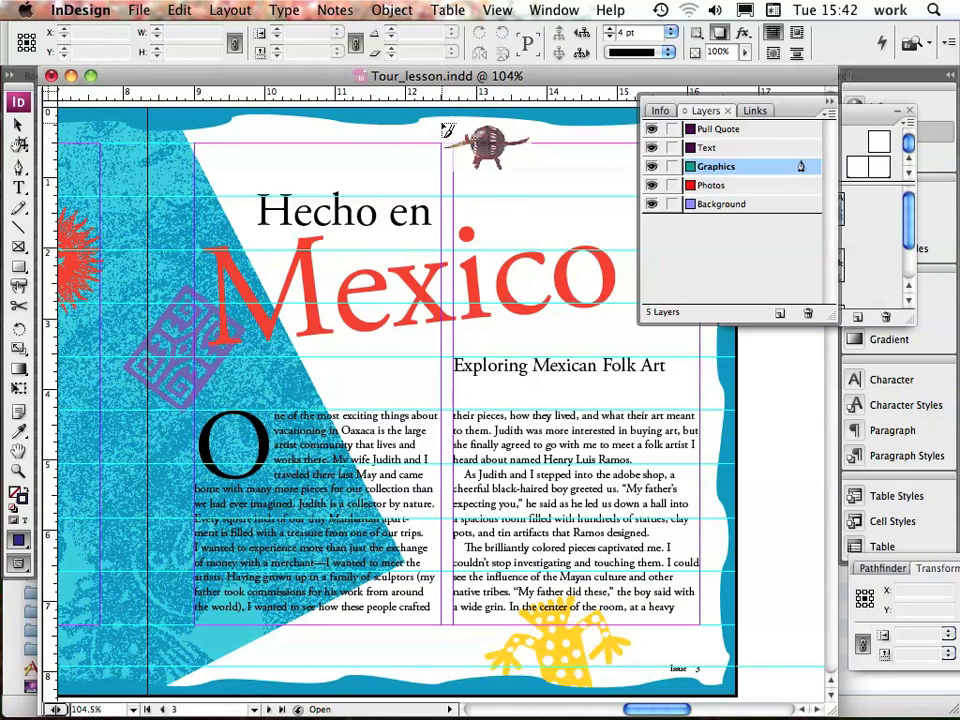
pyautogui.click(442, 122)
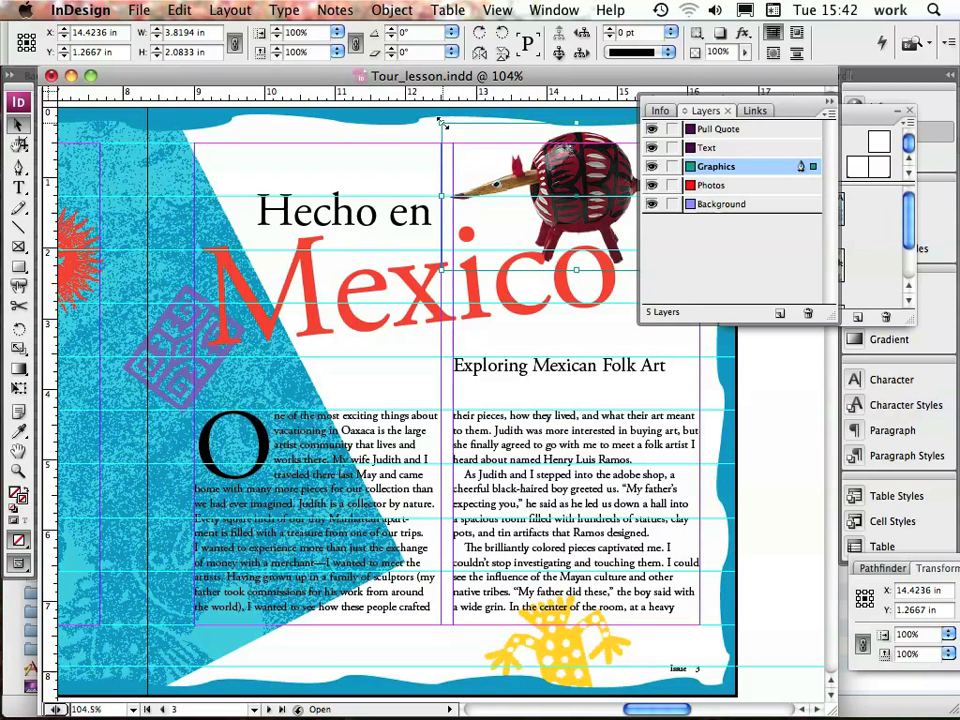
# Lock the Text layer and deselect everything
pyautogui.click(671, 149)
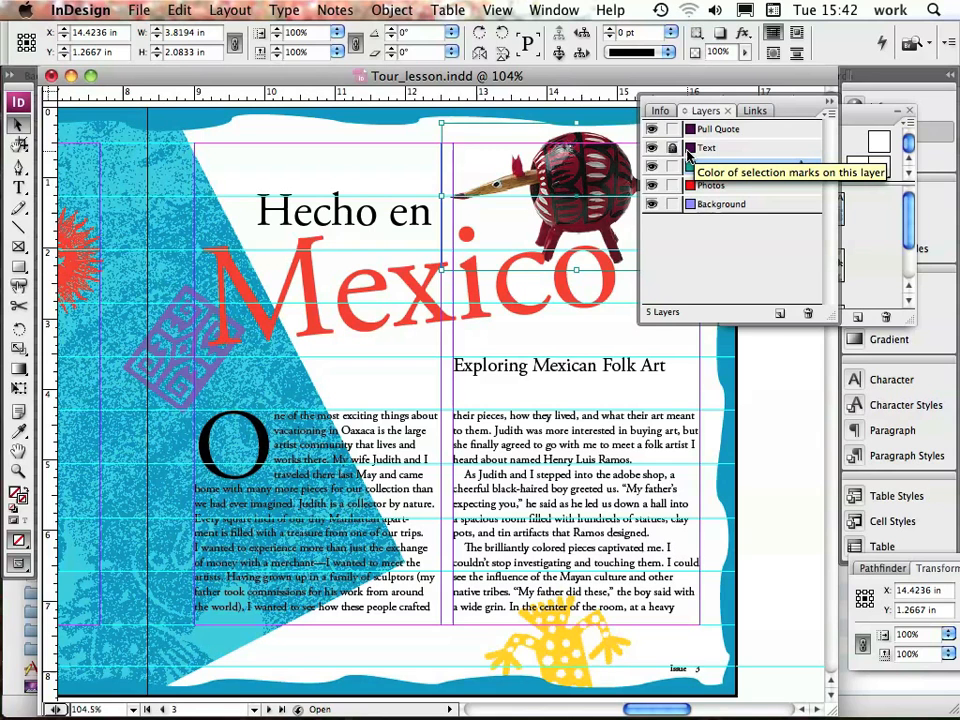
pyautogui.click(179, 10)
pyautogui.click(225, 279)
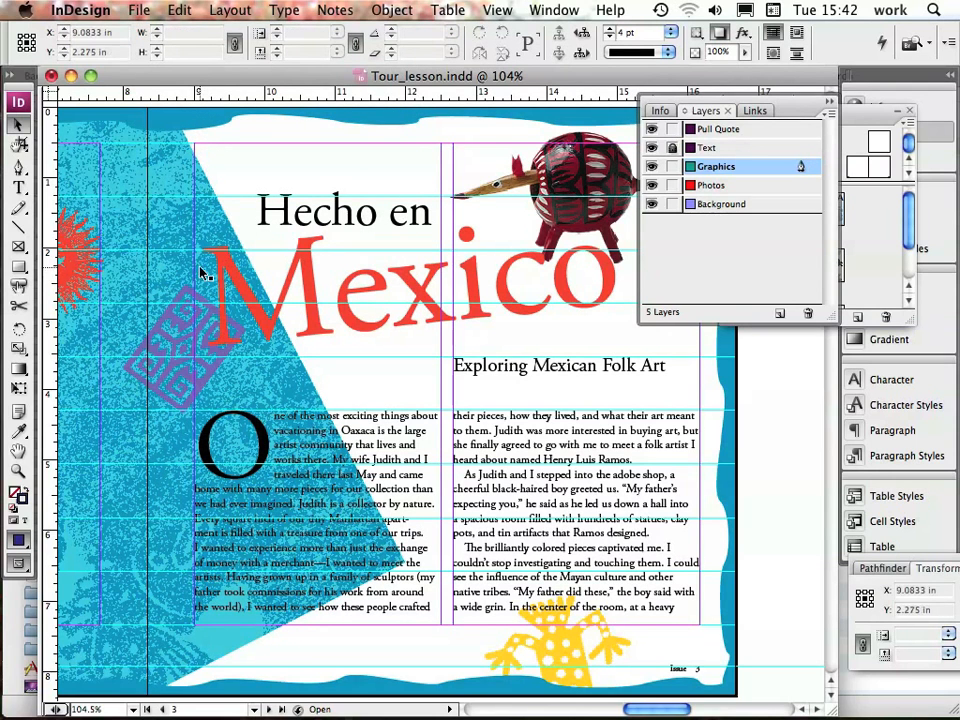
# Collapse the Layers panel and crop the armadillo's frame from its tail side to about 2.48 in wide
pyautogui.click(566, 165)
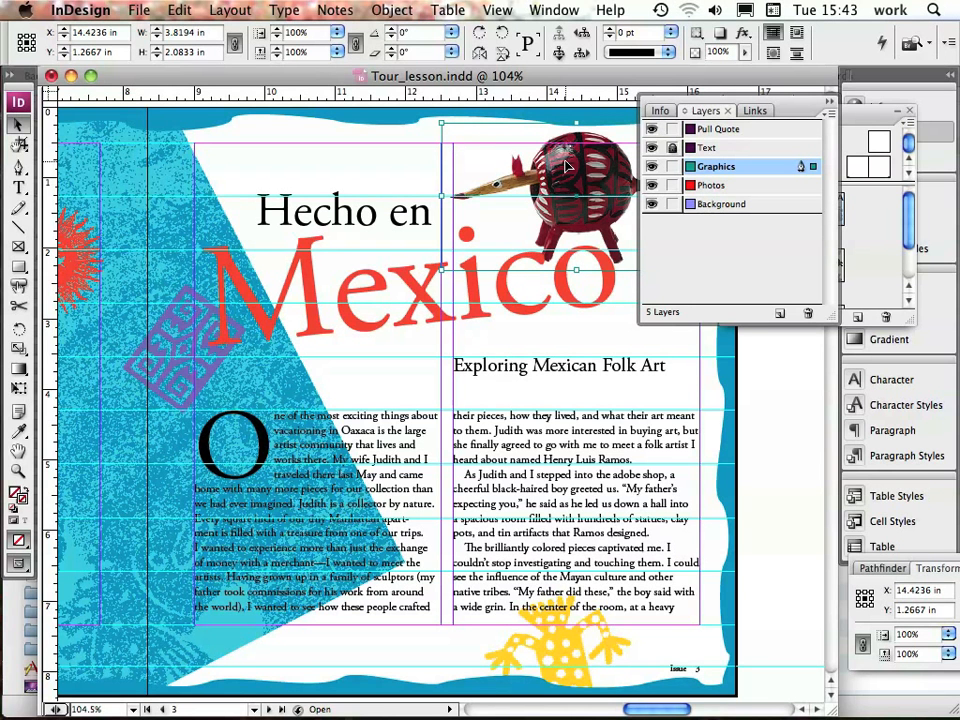
pyautogui.click(829, 102)
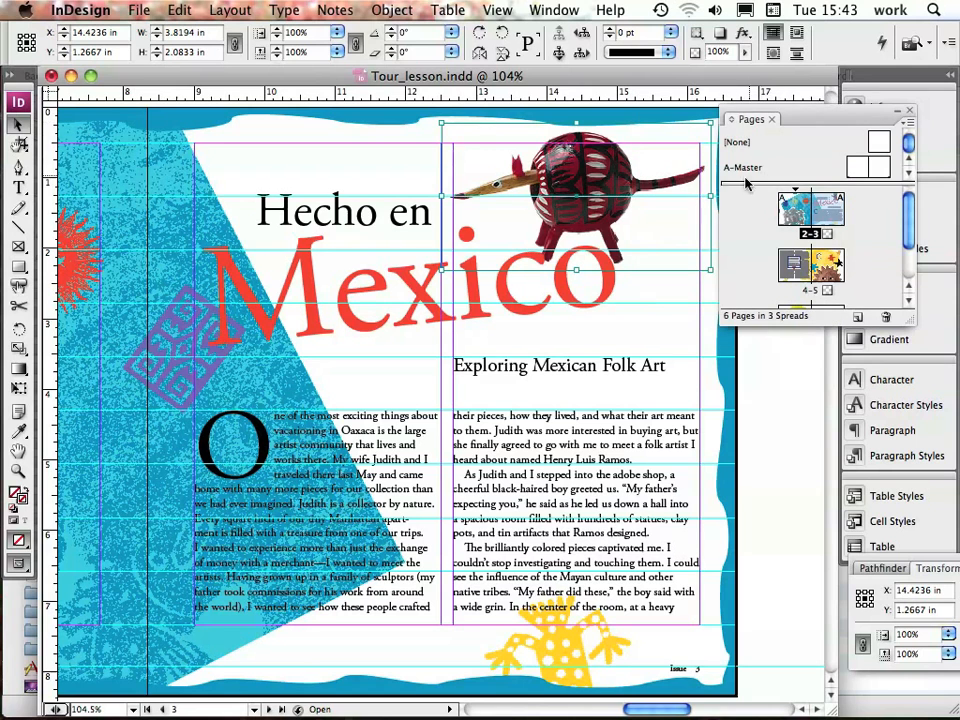
pyautogui.moveTo(709, 193); pyautogui.dragTo(617, 194)
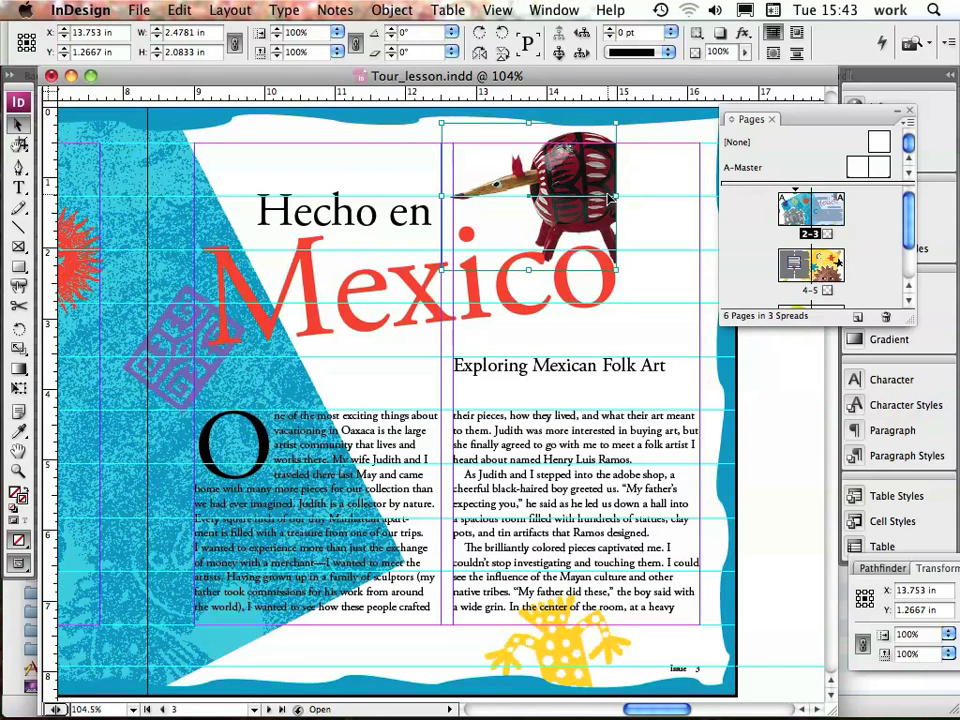
# Close the Pages panel, move the armadillo to page 3's outer edge at about X 15.48 in, Y 1.26 in, and save the document
pyautogui.click(910, 111)
pyautogui.moveTo(579, 175); pyautogui.dragTo(697, 174)
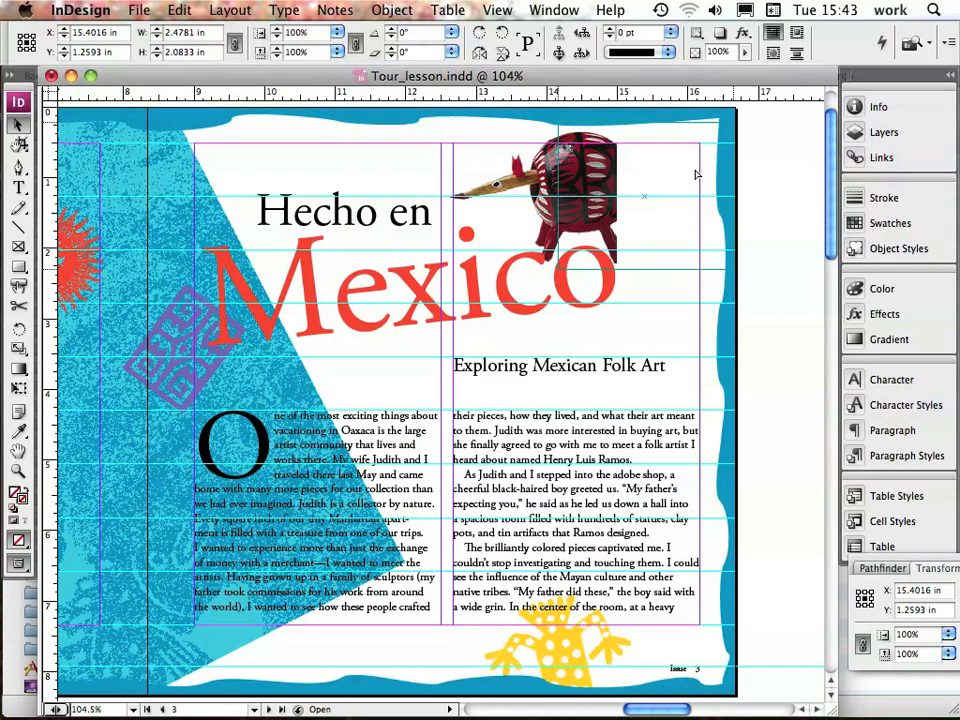
pyautogui.moveTo(696, 171); pyautogui.dragTo(701, 175)
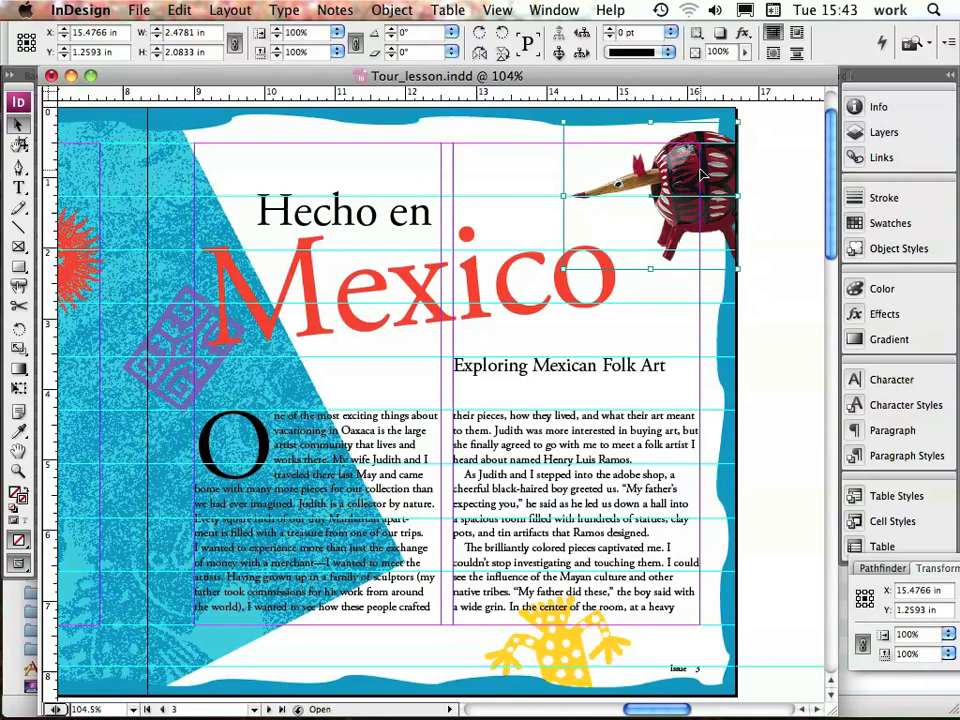
pyautogui.click(153, 10)
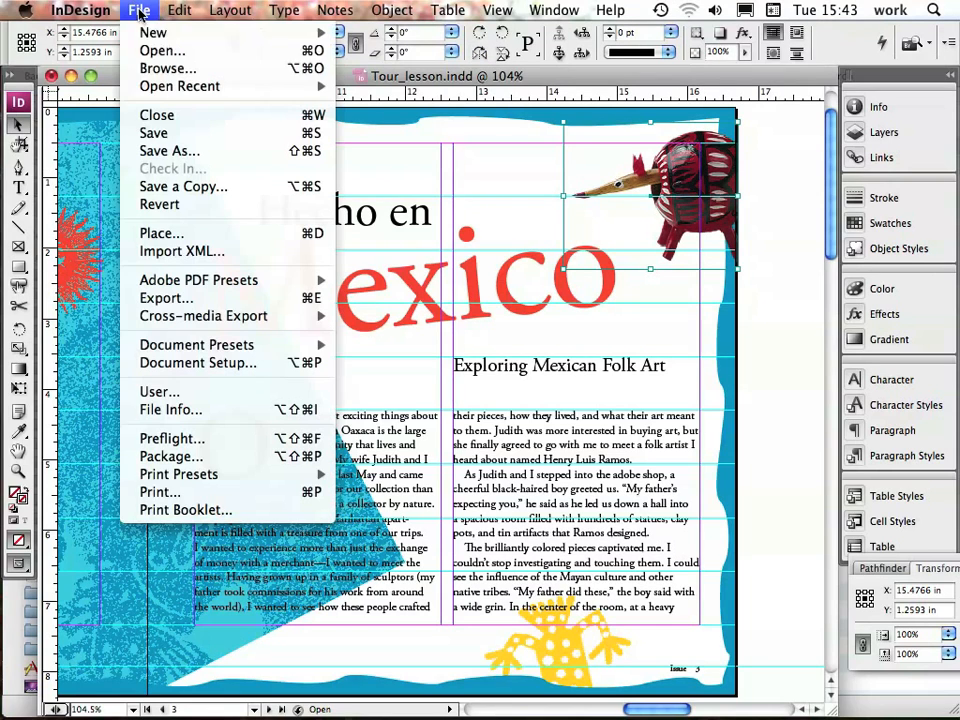
pyautogui.click(160, 135)
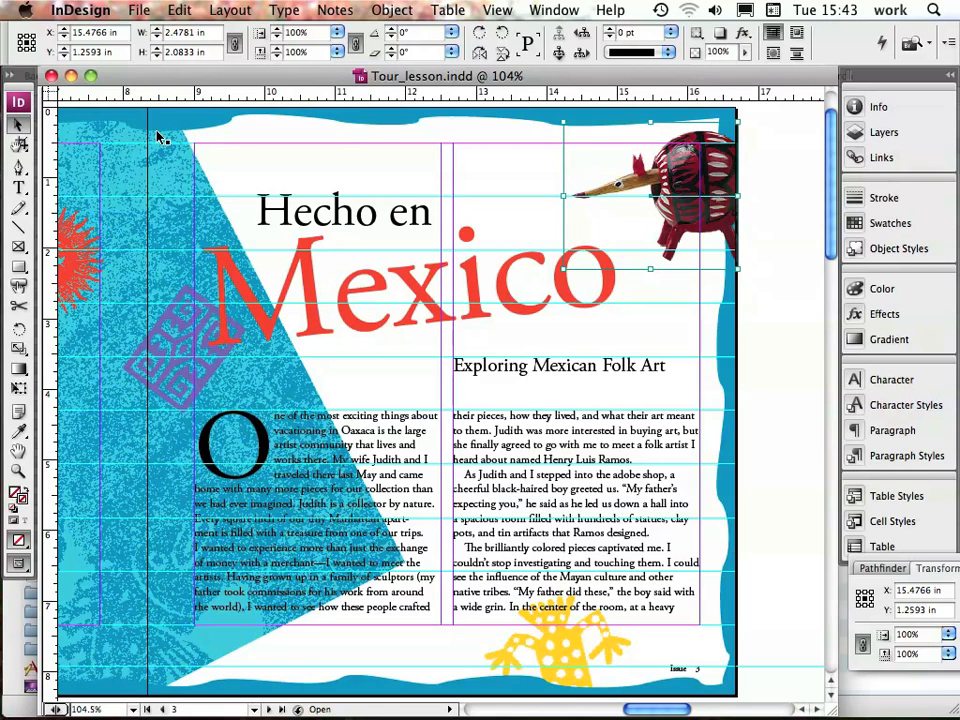
# Deselect everything, fit the spread in the window, and review the layout in Preview mode through the last spread
pyautogui.click(180, 10)
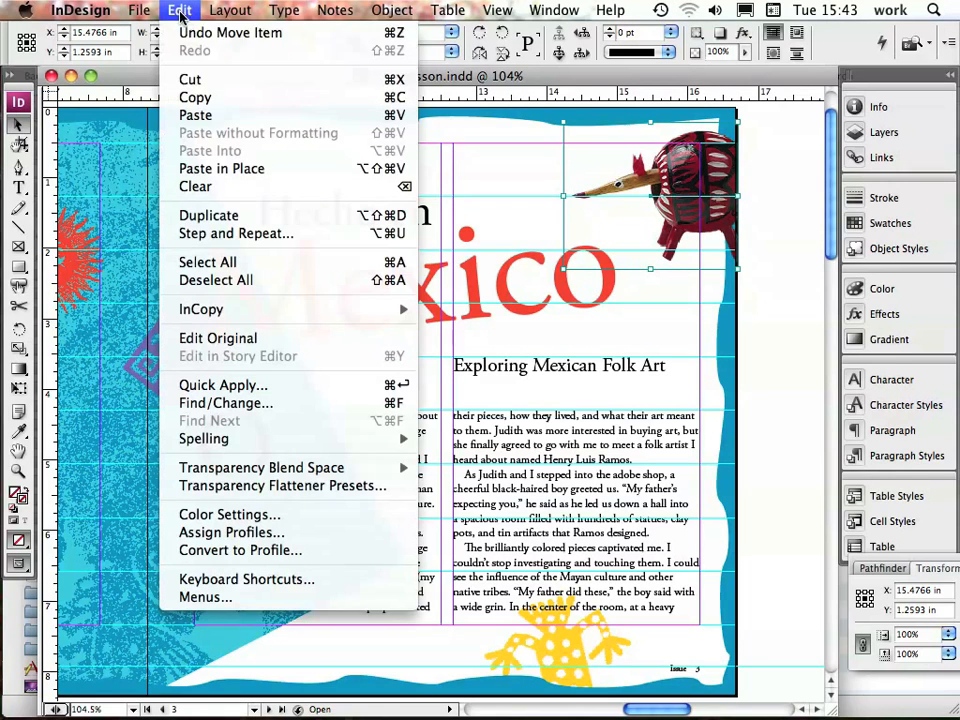
pyautogui.click(225, 280)
pyautogui.click(505, 11)
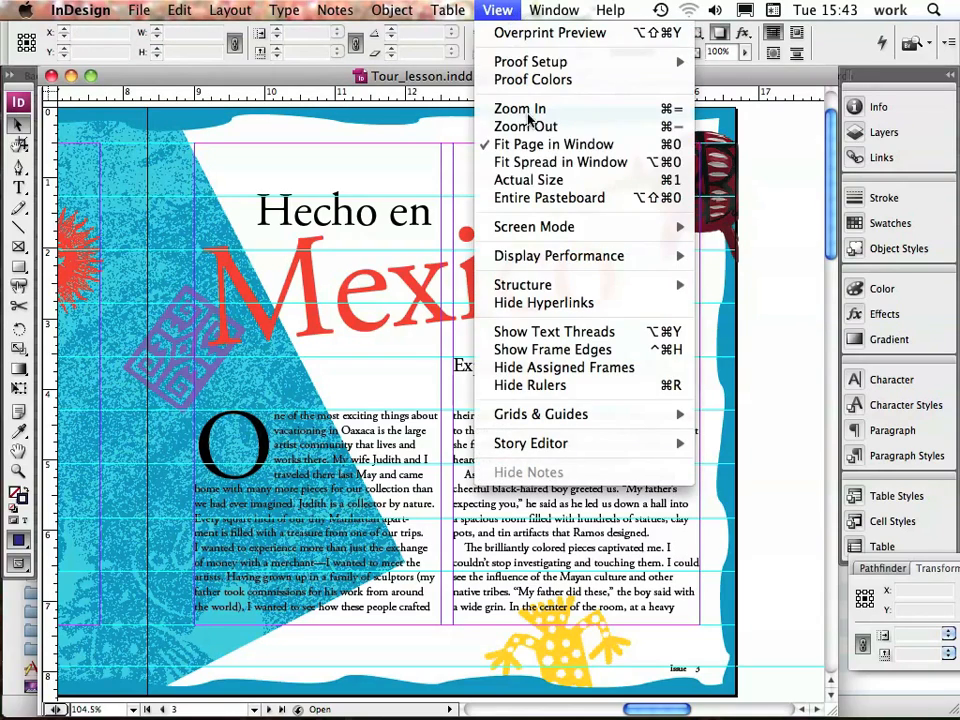
pyautogui.click(505, 162)
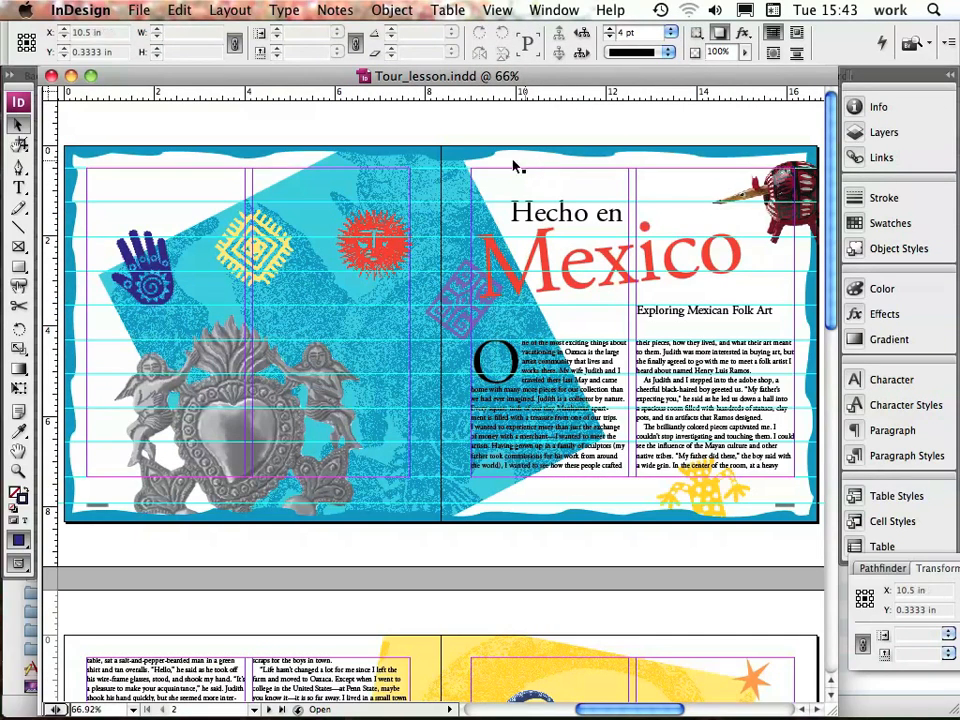
pyautogui.moveTo(17, 567); pyautogui.dragTo(78, 580)
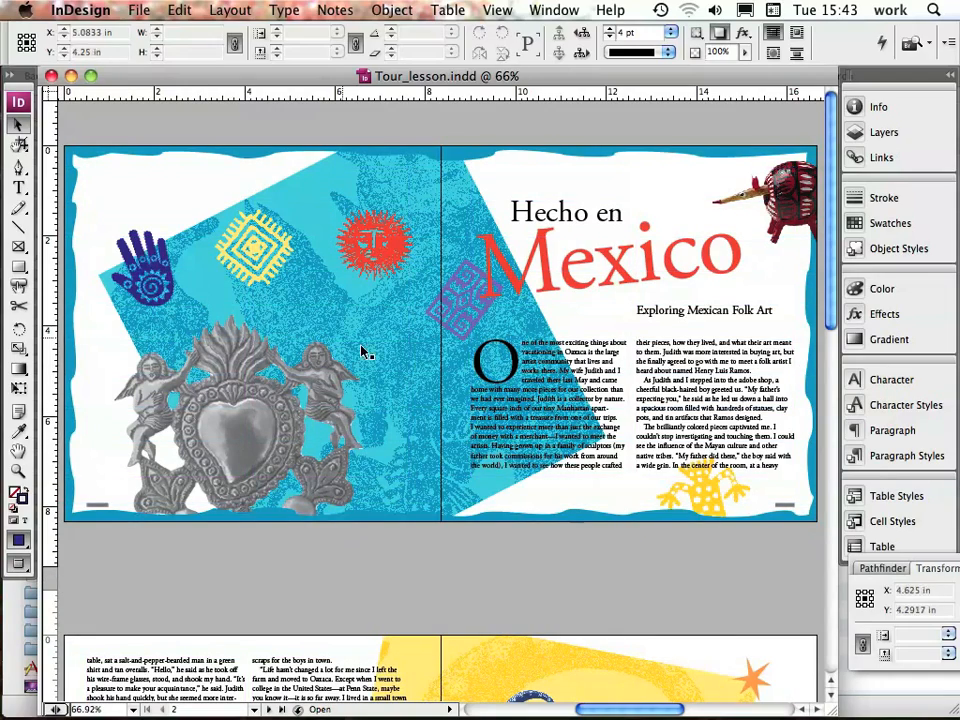
pyautogui.moveTo(833, 288); pyautogui.dragTo(838, 632)
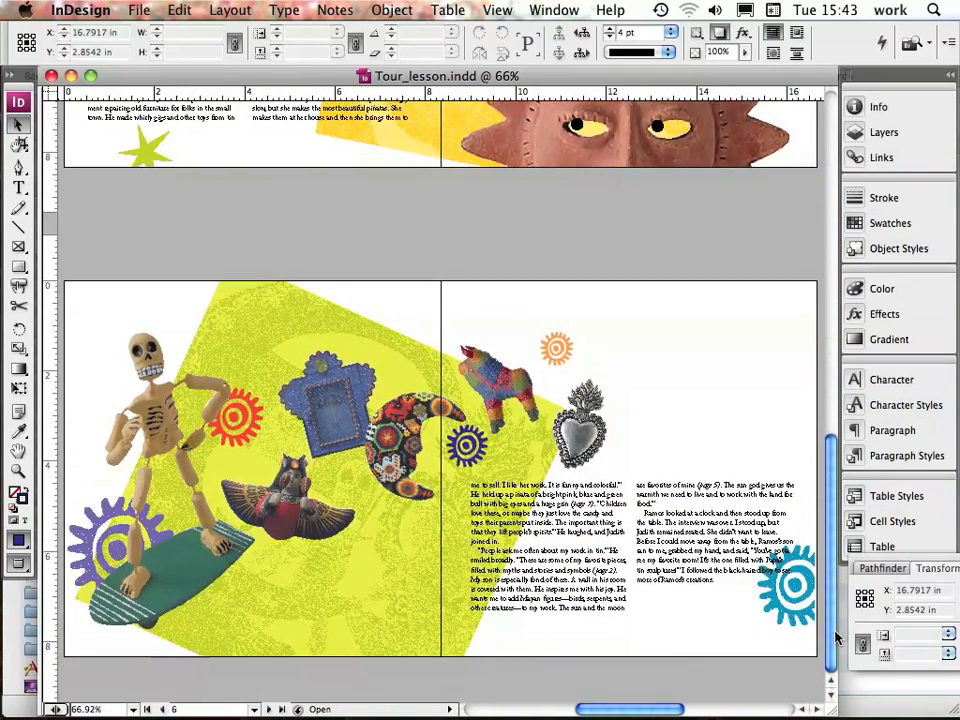